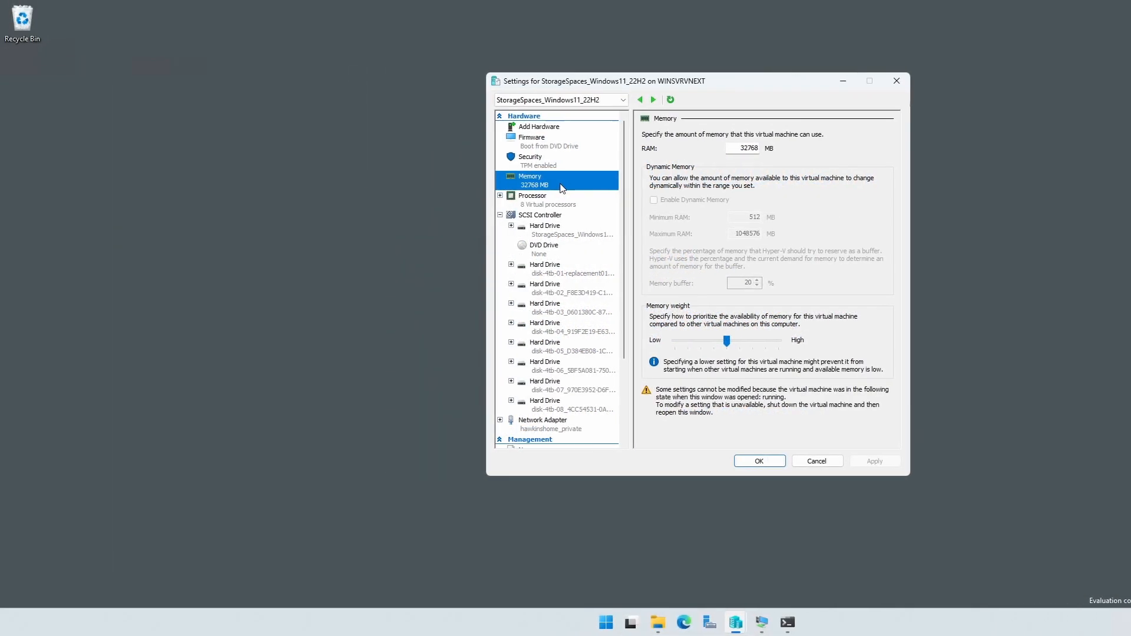
# Review the virtual machine's processor settings and its attached hard drives, including the eight 4 TB data disks and the system disk
pyautogui.click(556, 202)
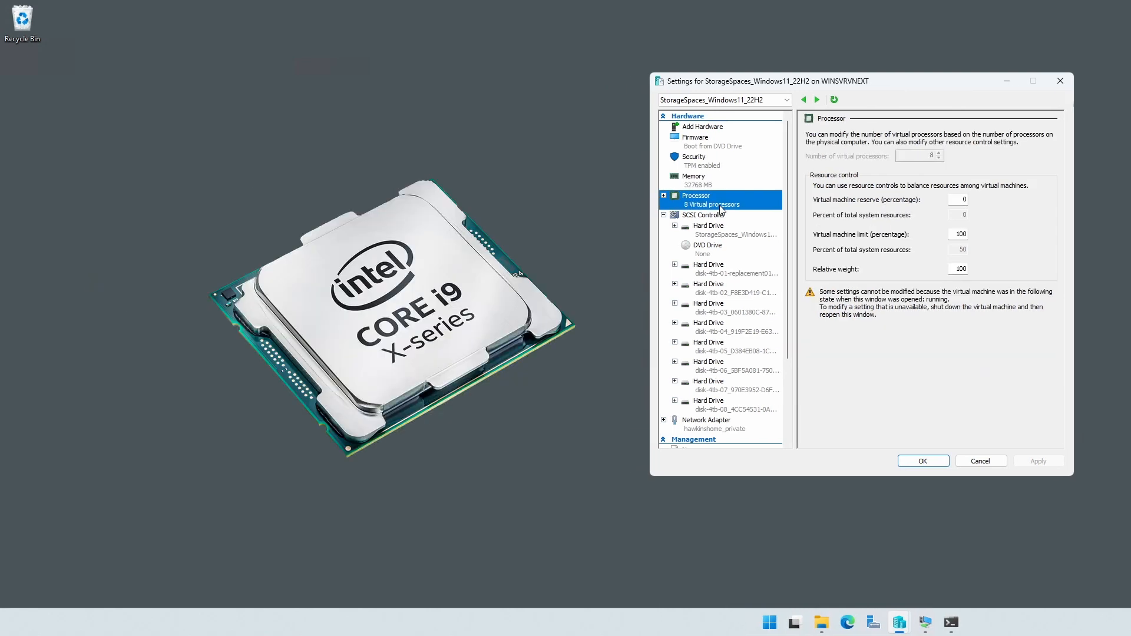
pyautogui.click(722, 274)
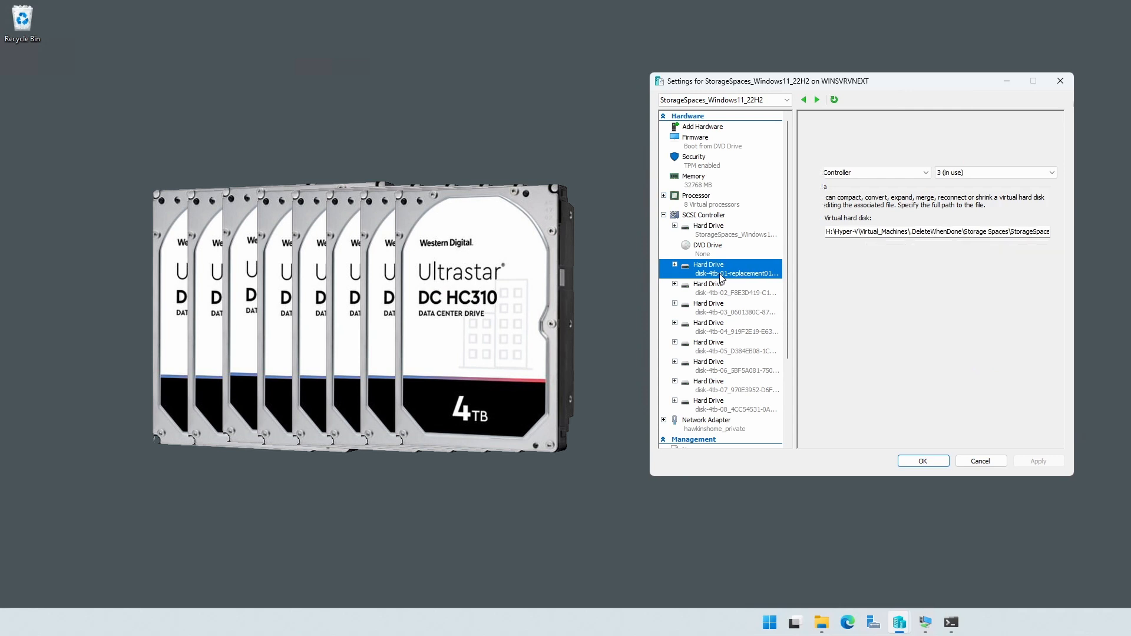
pyautogui.press('Down')
pyautogui.press('Down')
pyautogui.press('Down')
pyautogui.press('Down')
pyautogui.press('Down')
pyautogui.press('Down')
pyautogui.press('Down')
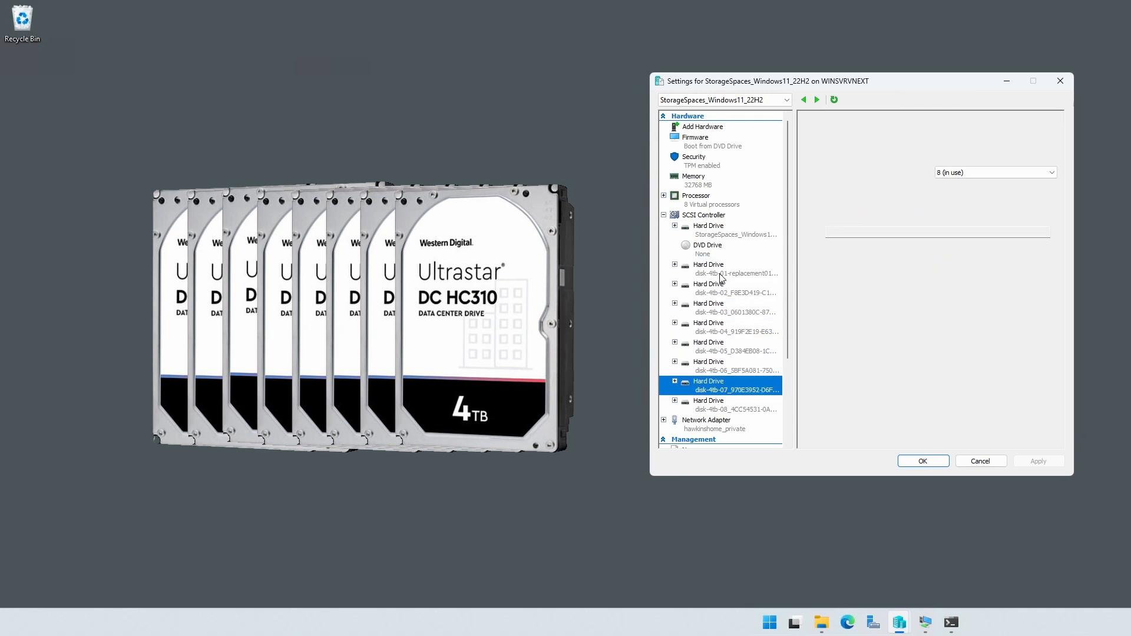
pyautogui.click(717, 234)
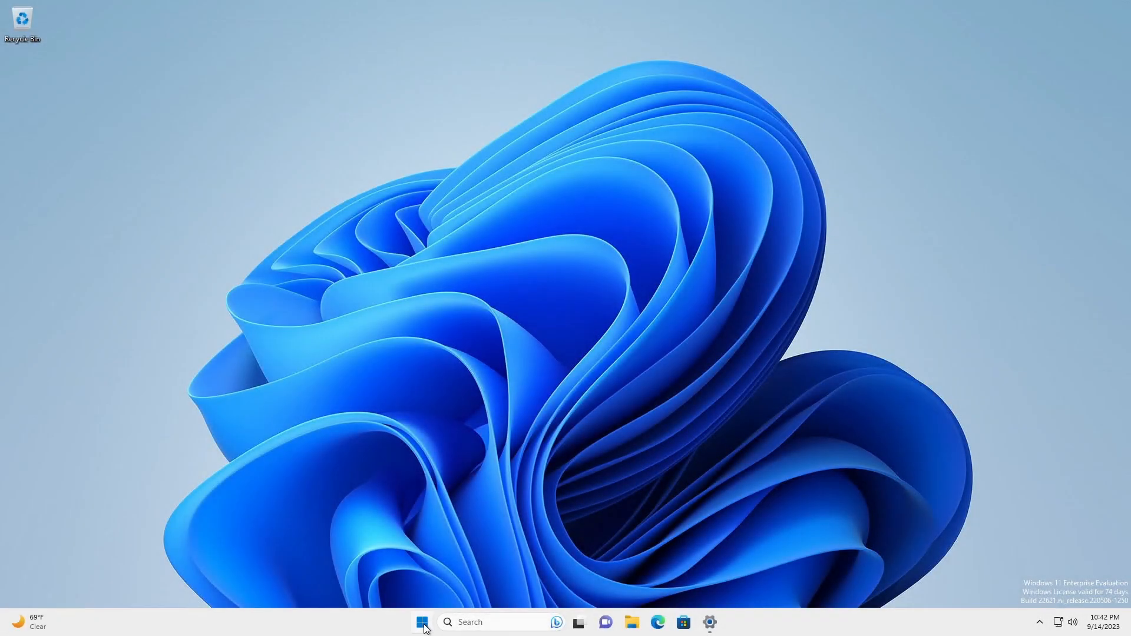
# Open the Storage Spaces page from the advanced storage settings in Windows Settings
pyautogui.click(422, 623)
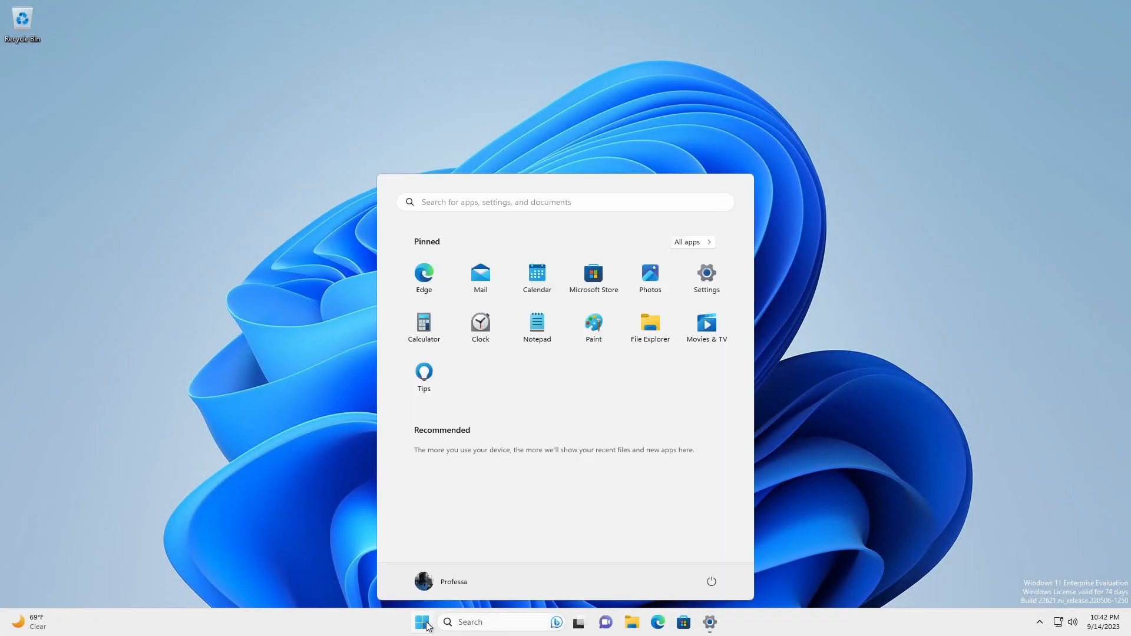
pyautogui.click(701, 277)
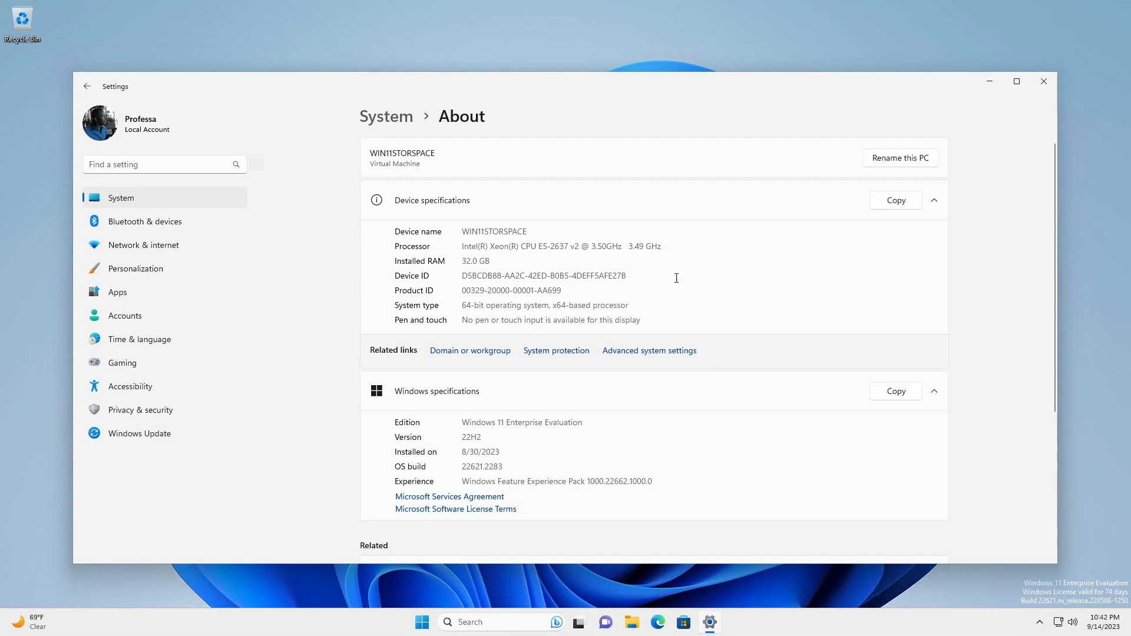
pyautogui.click(131, 206)
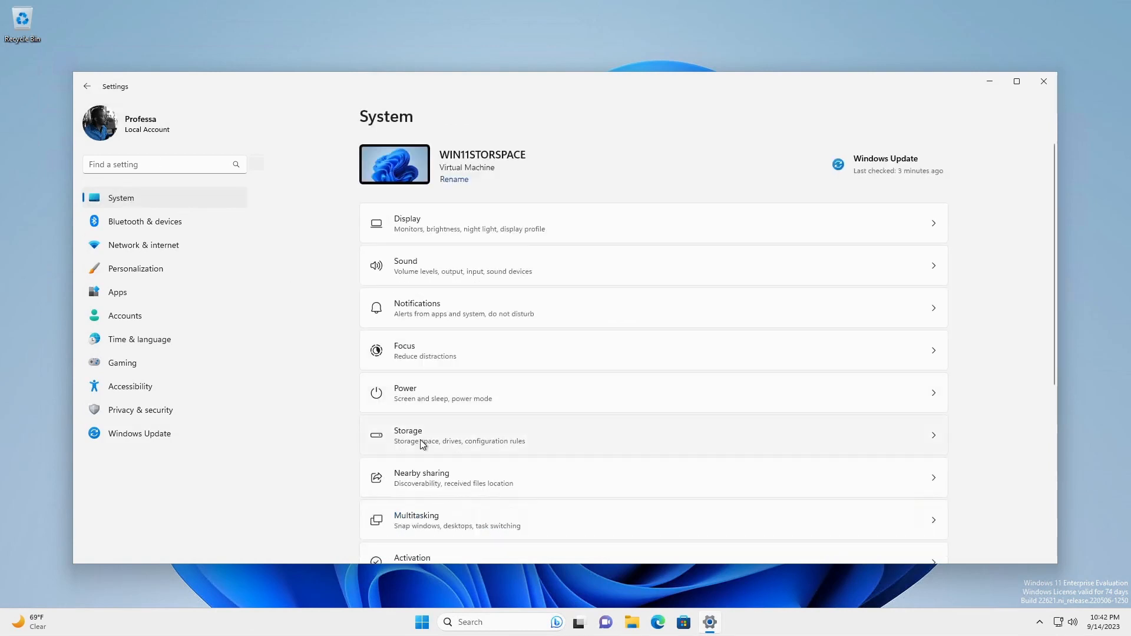
pyautogui.click(423, 444)
pyautogui.click(449, 478)
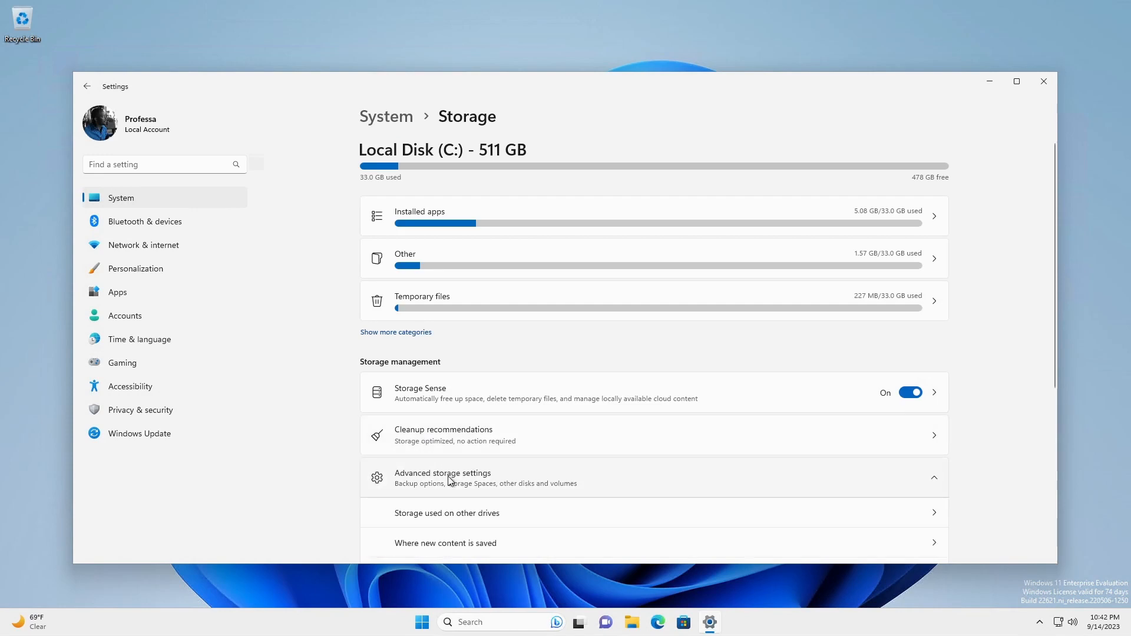
pyautogui.scroll(-3, 446, 462)
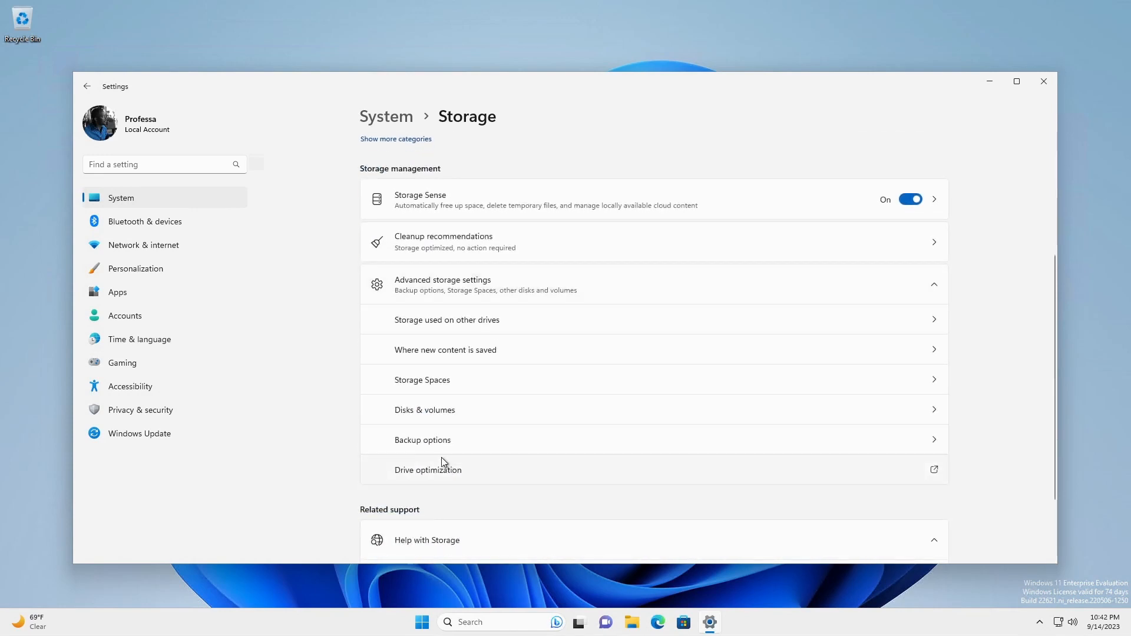
pyautogui.click(451, 383)
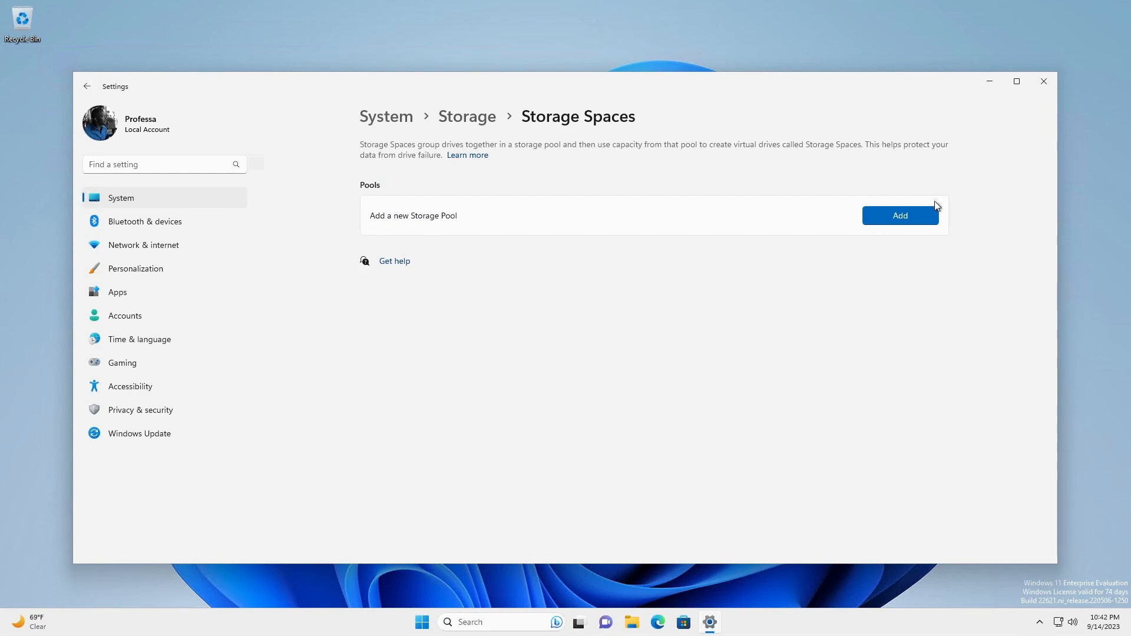
# Create a new storage pool named "Deep Storage pool" from all available disks
pyautogui.click(910, 217)
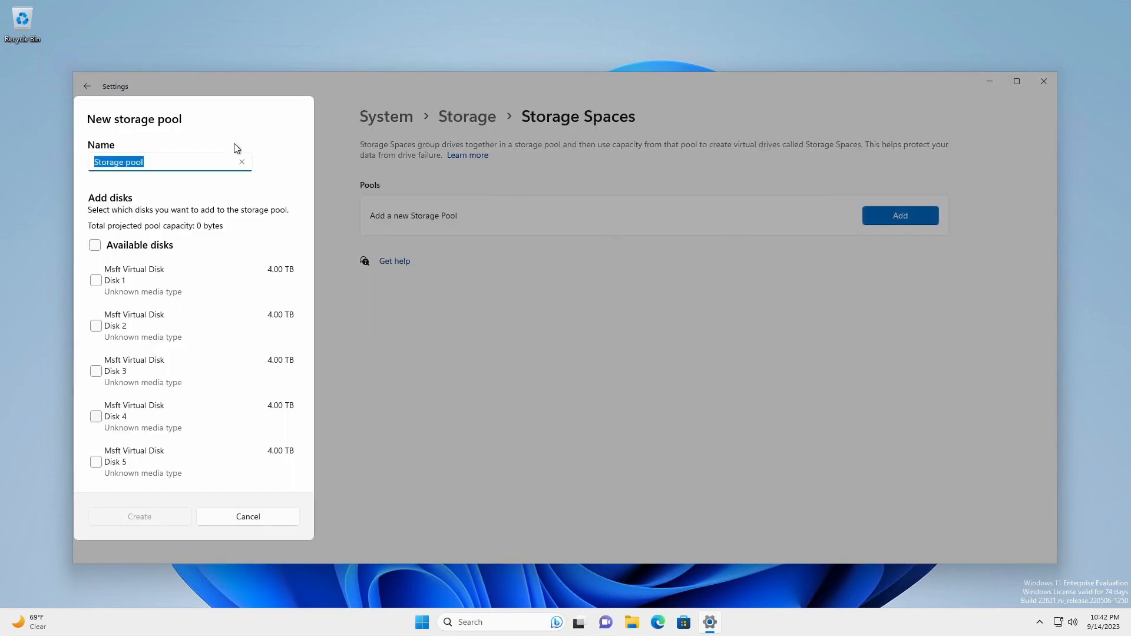
pyautogui.click(213, 162)
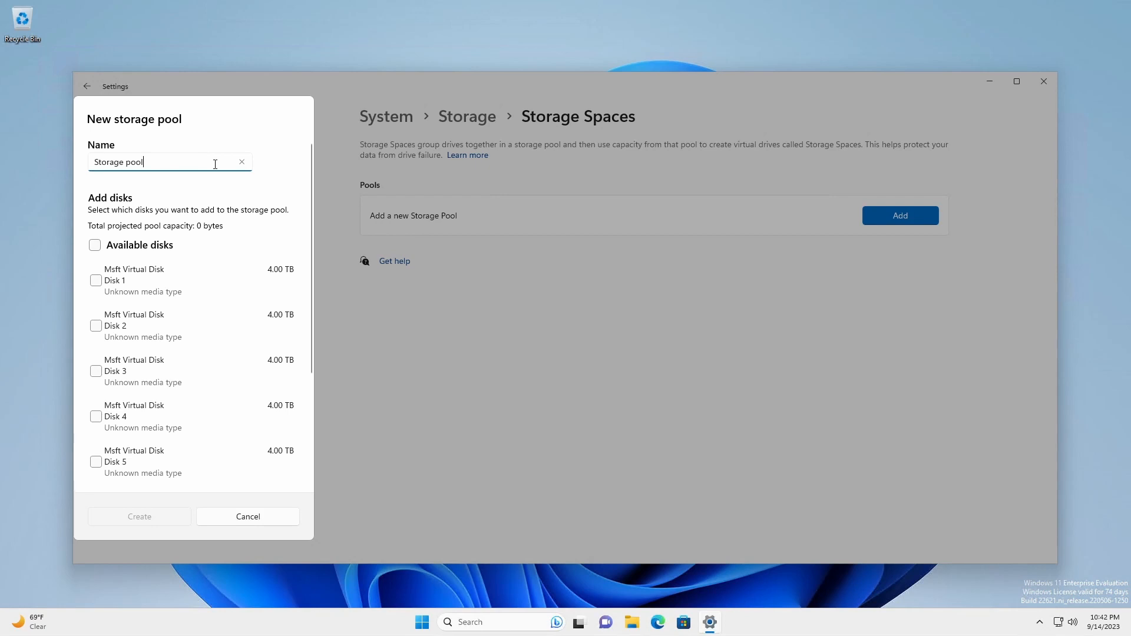
pyautogui.press('Home')
pyautogui.write('Dee')
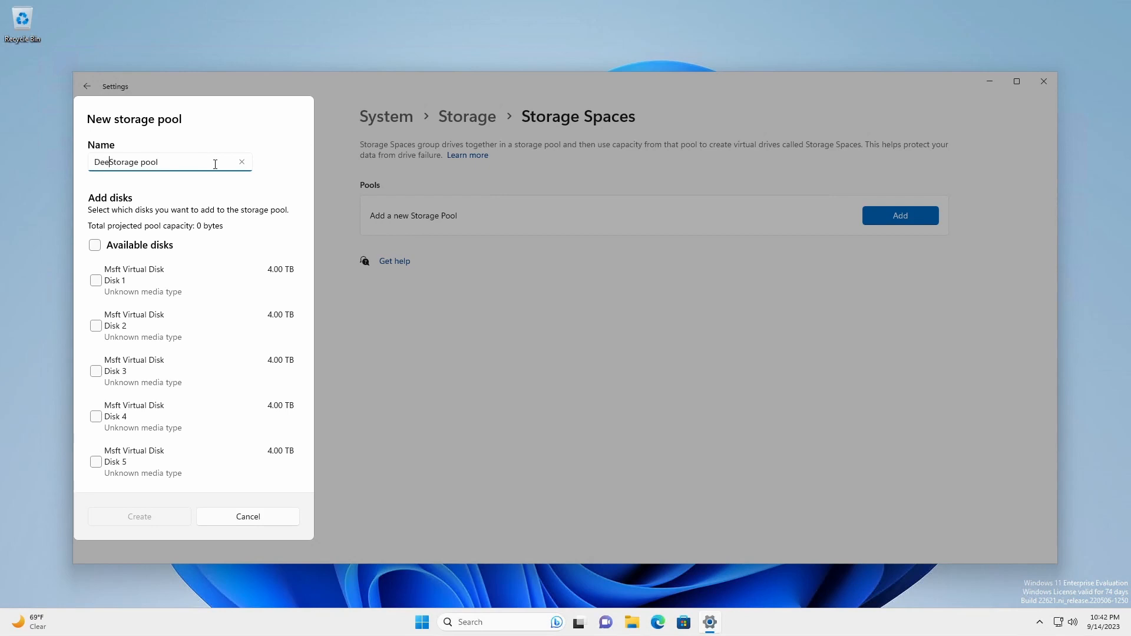
pyautogui.write('p')
pyautogui.click(96, 246)
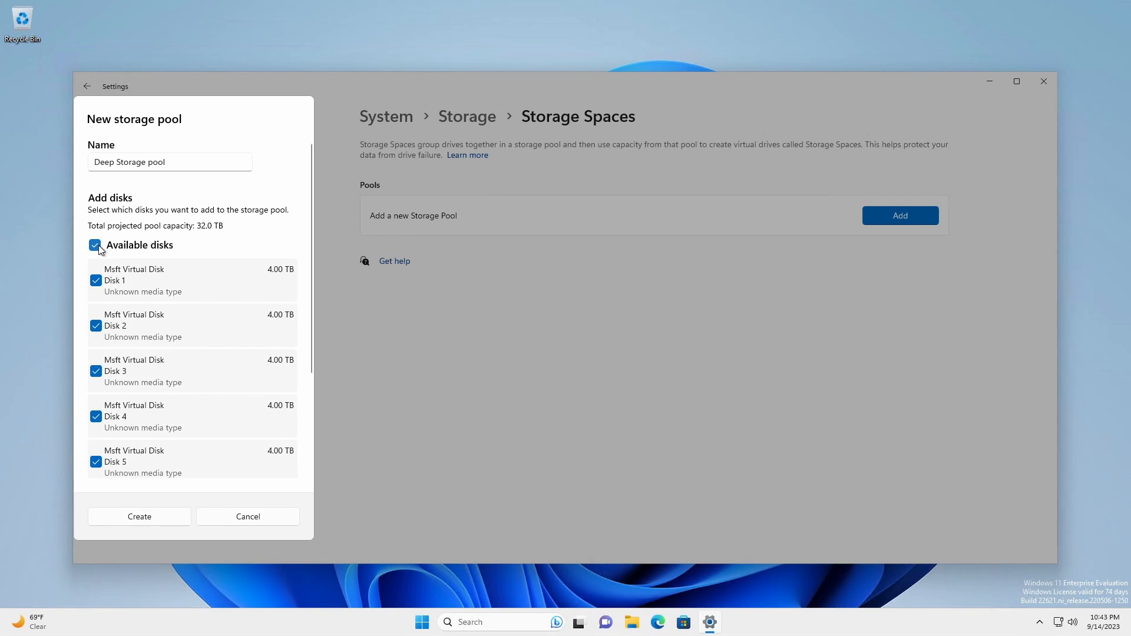
pyautogui.click(139, 518)
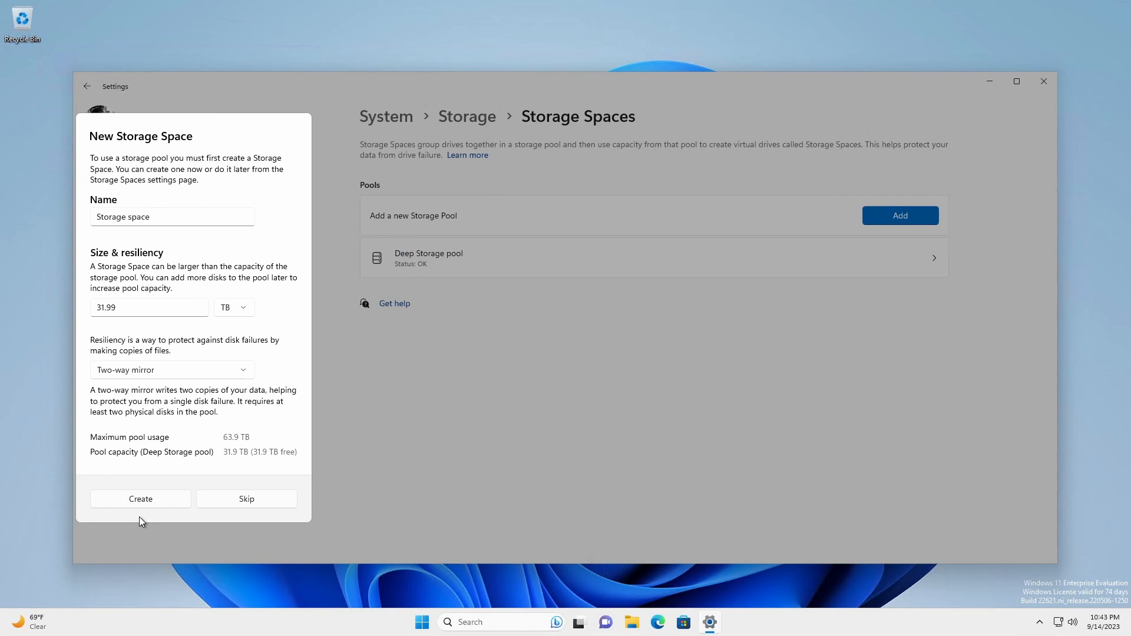
# Create a 16 TB storage space named "Deep Storage space" with two-way mirror resiliency
pyautogui.click(96, 217)
pyautogui.write('Deep')
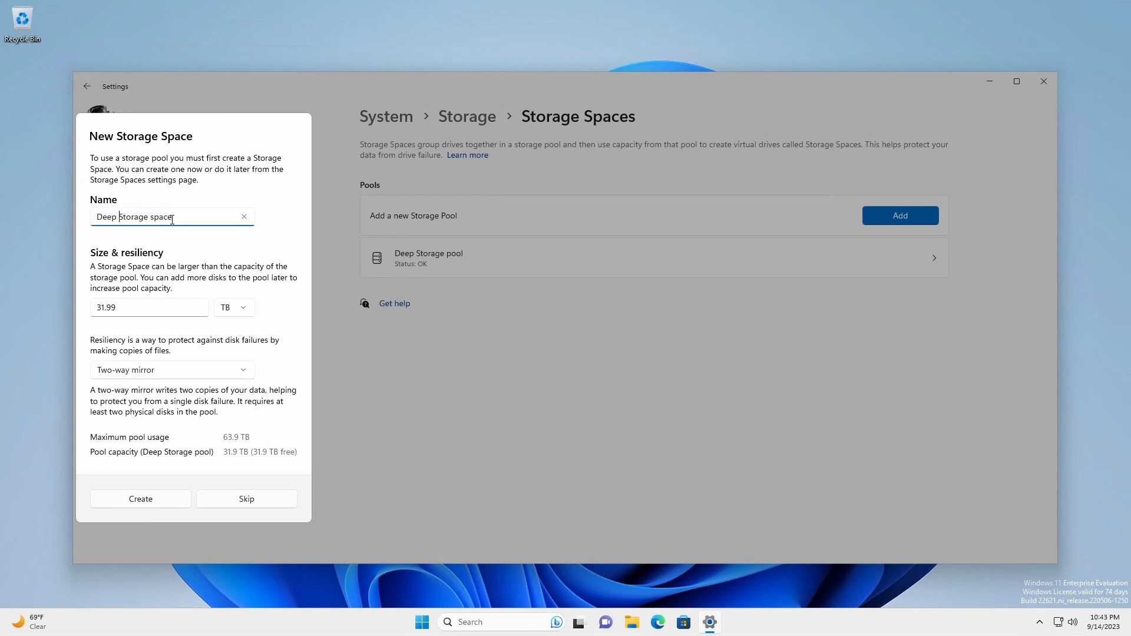
pyautogui.press('Tab')
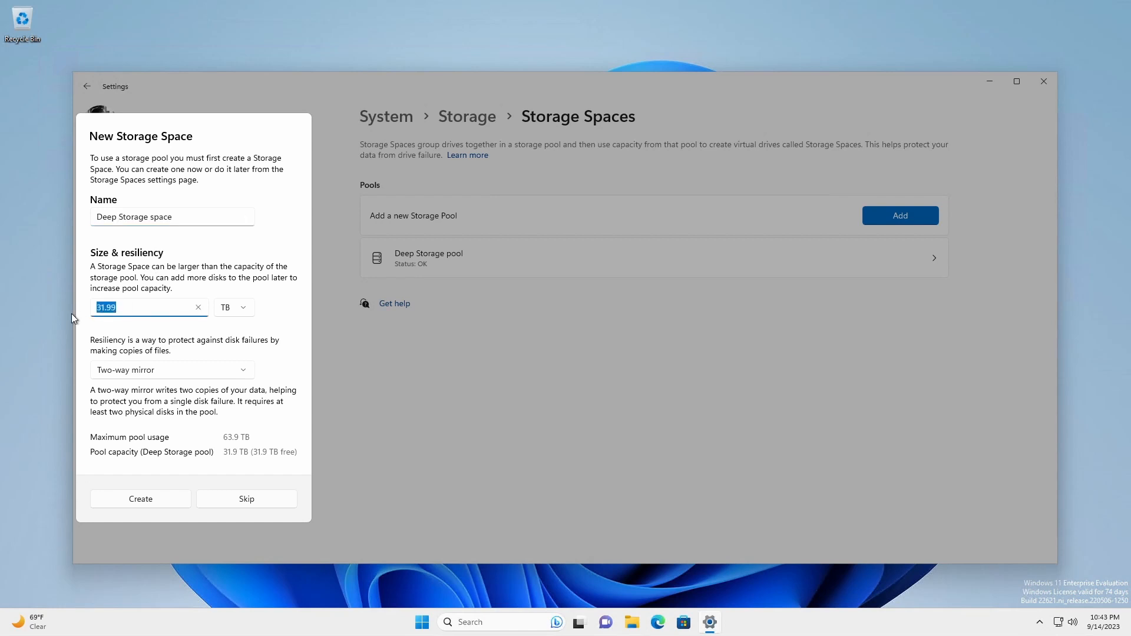
pyautogui.write('16')
pyautogui.click(245, 373)
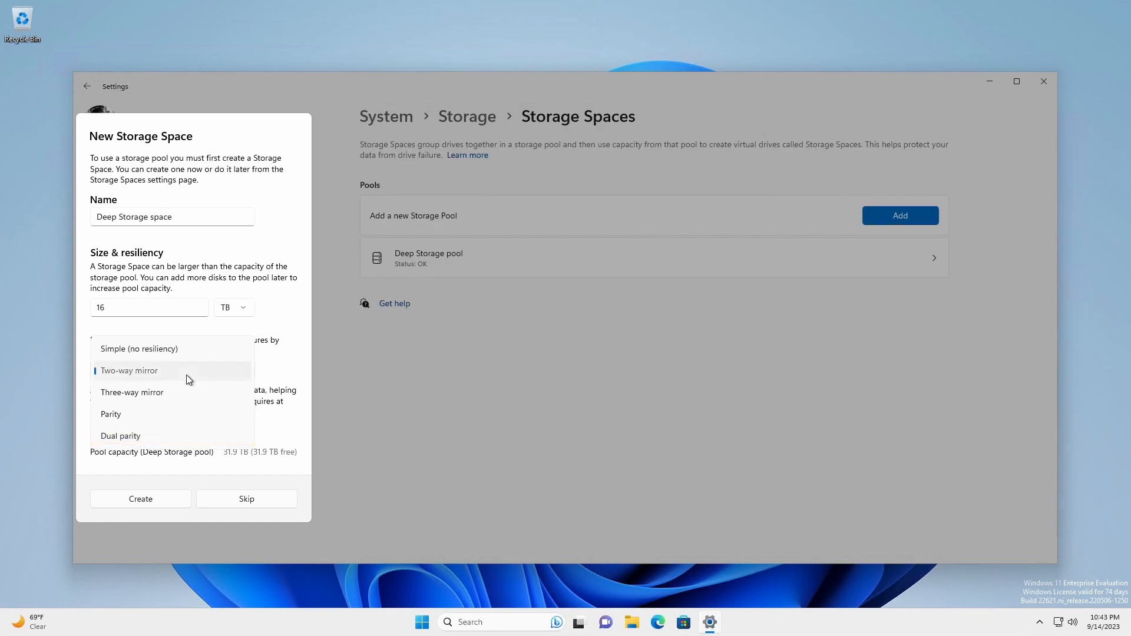
pyautogui.click(186, 374)
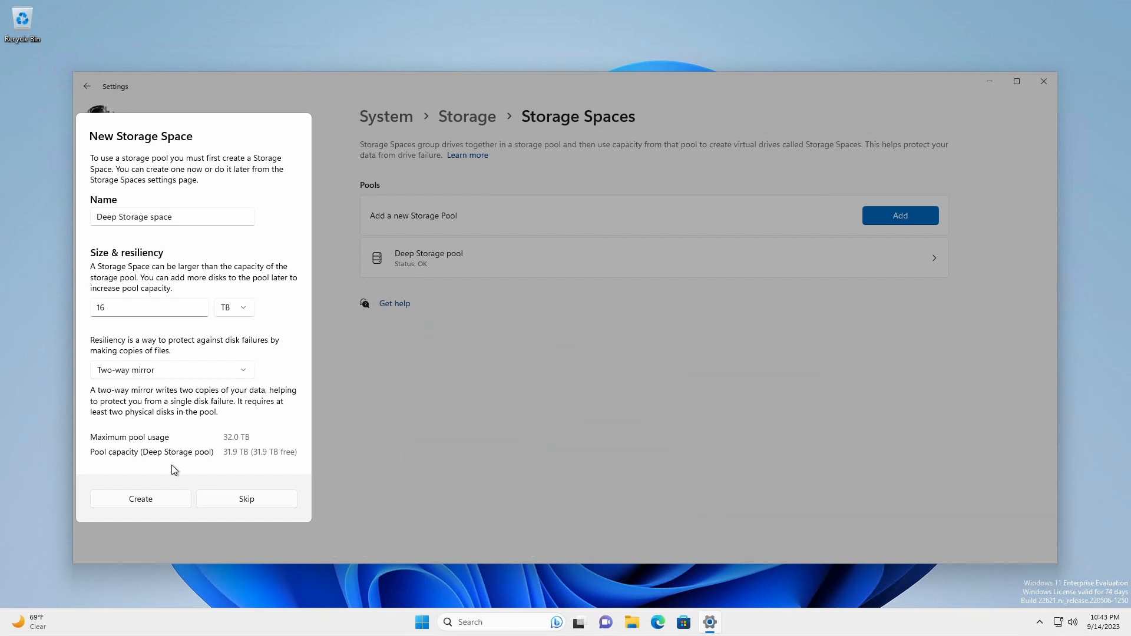
pyautogui.click(150, 499)
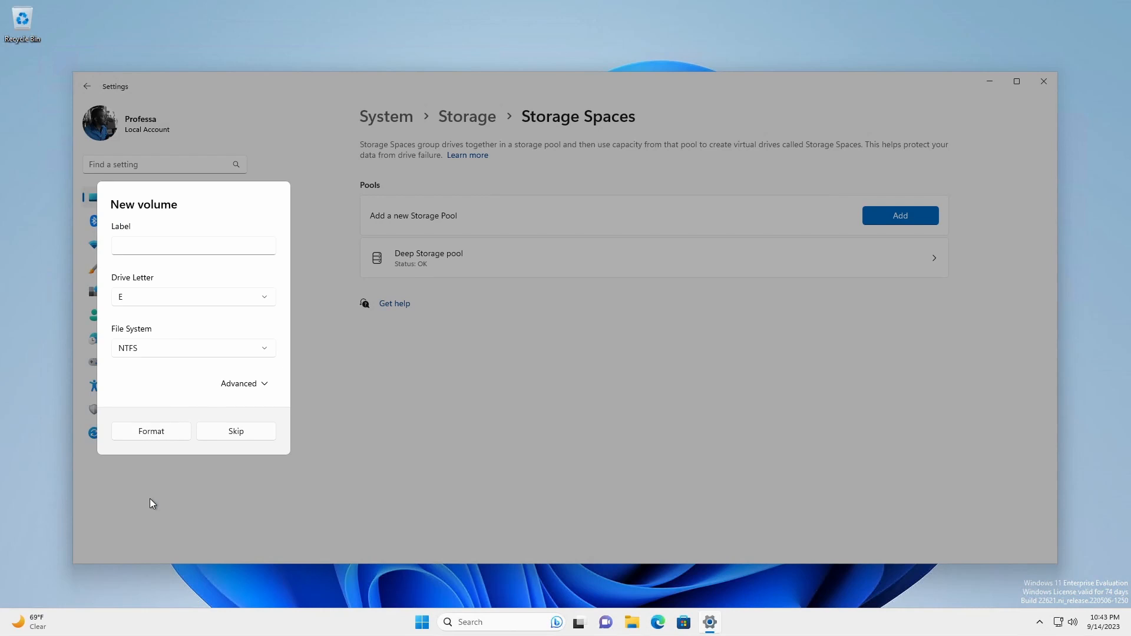
# Label the new volume "Turn Up the Volume" and choose NTFS as its file system
pyautogui.click(170, 245)
pyautogui.write('Turn Up the Volume')
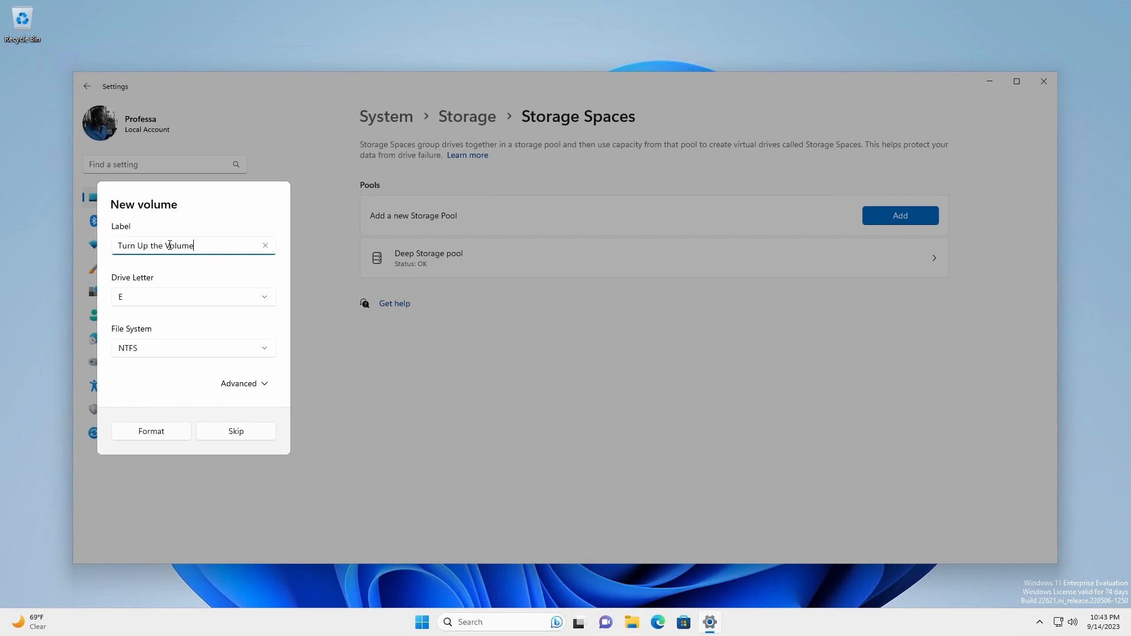
pyautogui.click(228, 353)
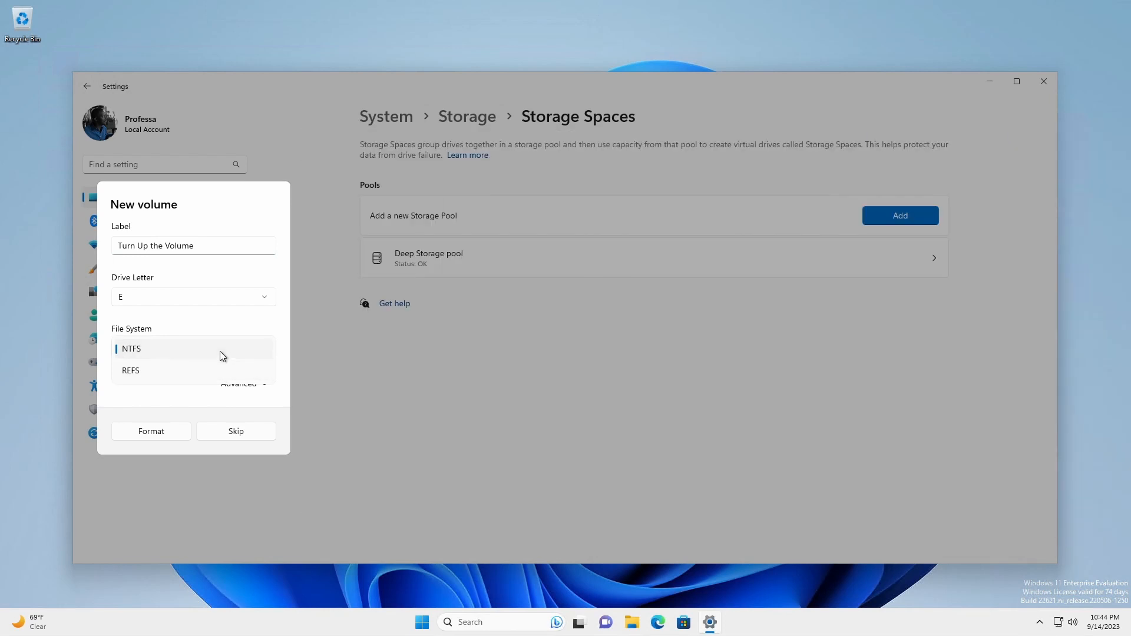
pyautogui.click(220, 351)
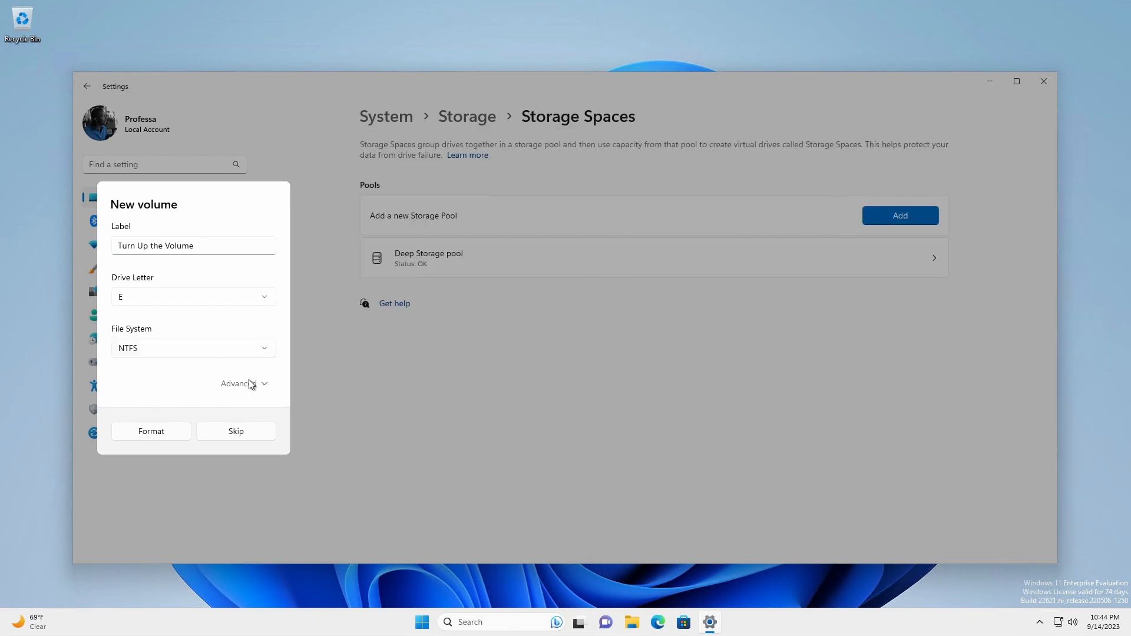
# Browse for a mount folder in the volume's advanced options and create a folder named "Mnt" on Local Disk (C:)
pyautogui.click(252, 386)
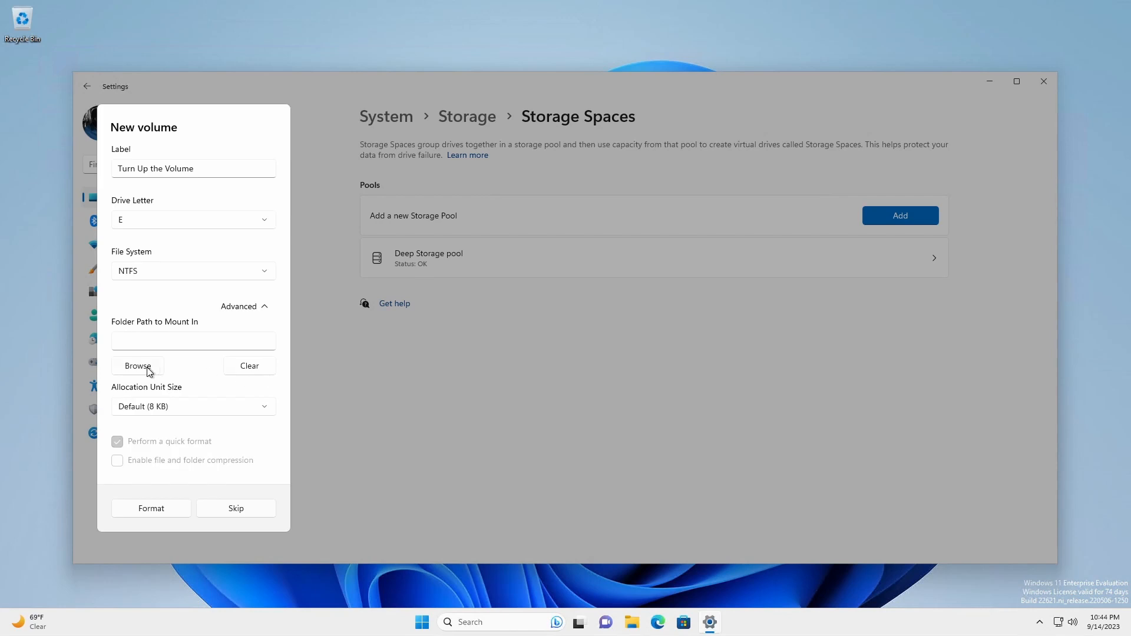
pyautogui.click(139, 366)
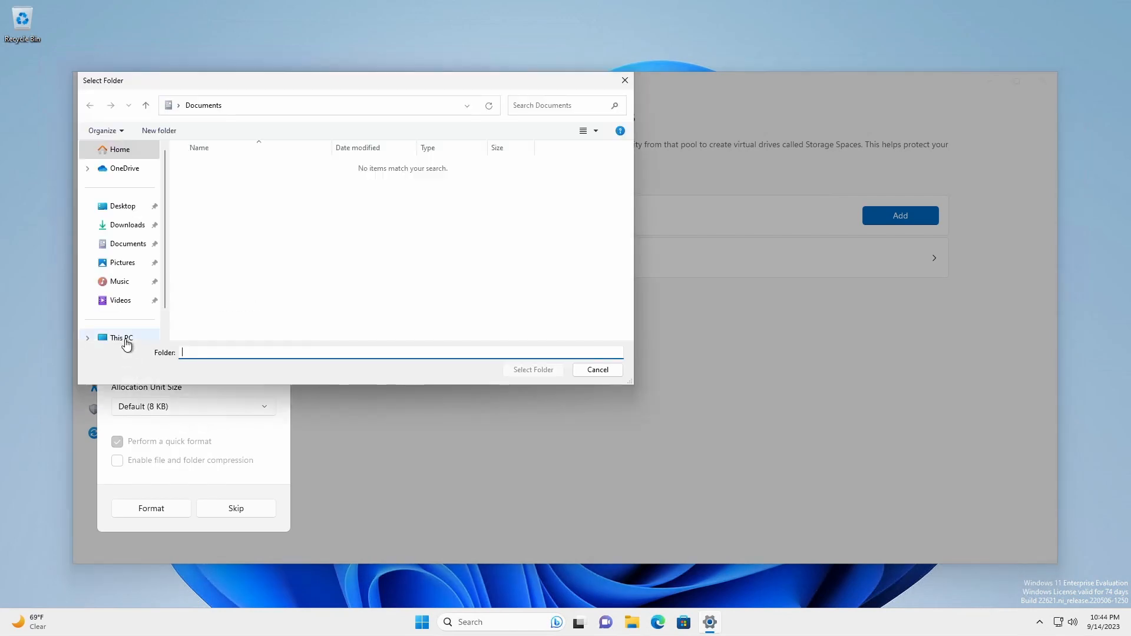
pyautogui.click(125, 340)
pyautogui.doubleClick(256, 175)
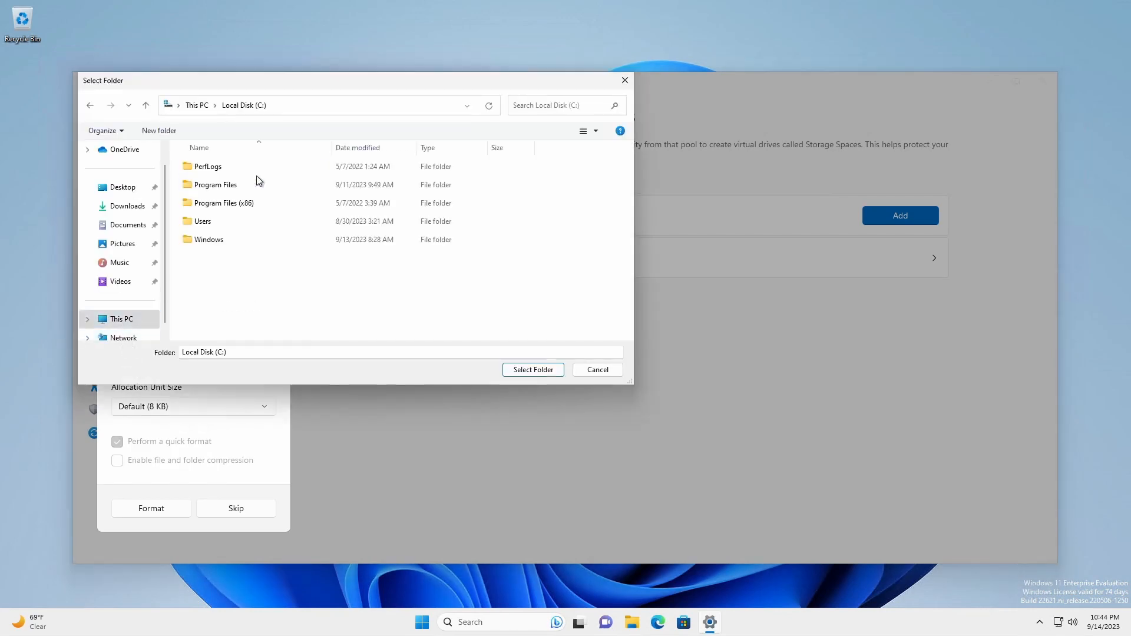
pyautogui.rightClick(256, 271)
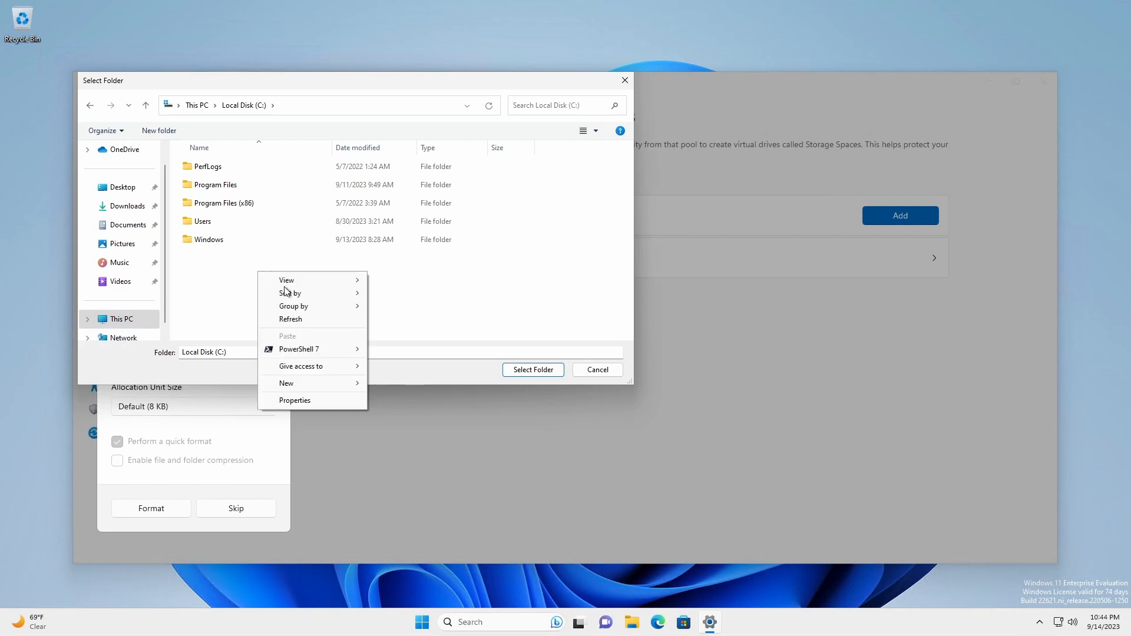
pyautogui.moveTo(295, 382)
pyautogui.click(386, 385)
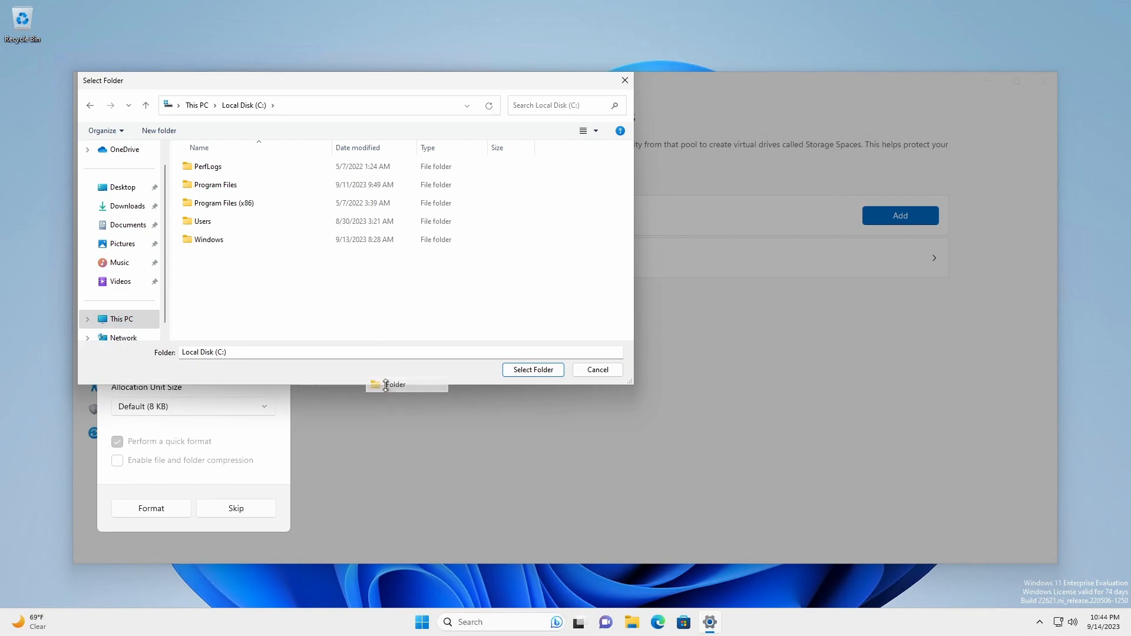
pyautogui.write('Mnt')
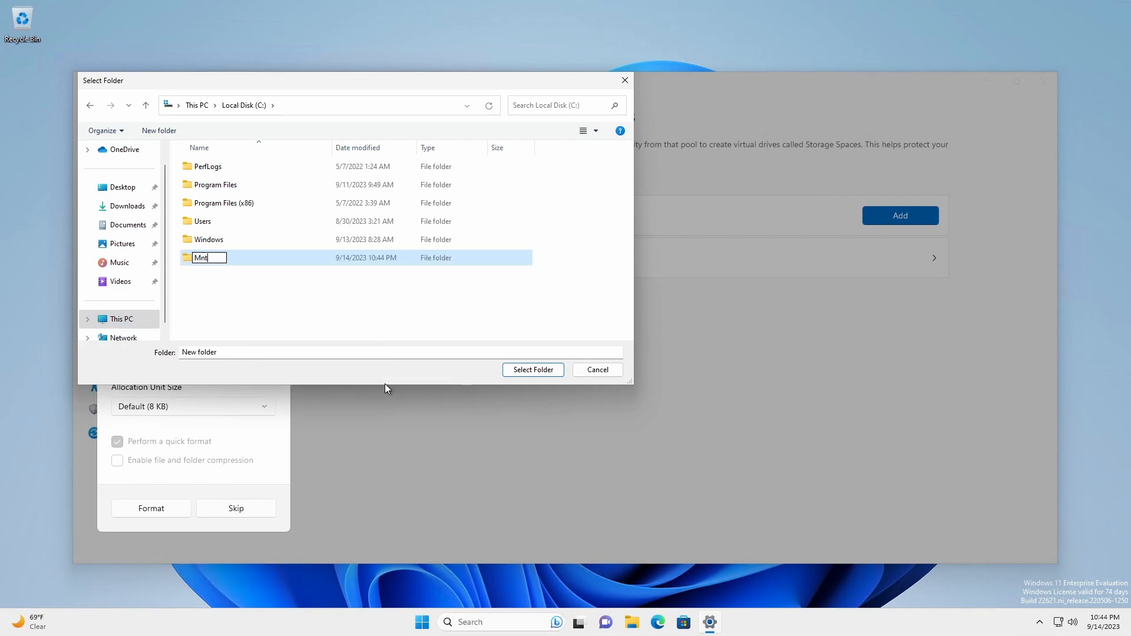
pyautogui.click(365, 315)
# Set C:\Mnt as the volume's mount path, format the volume, and close Settings
pyautogui.doubleClick(209, 260)
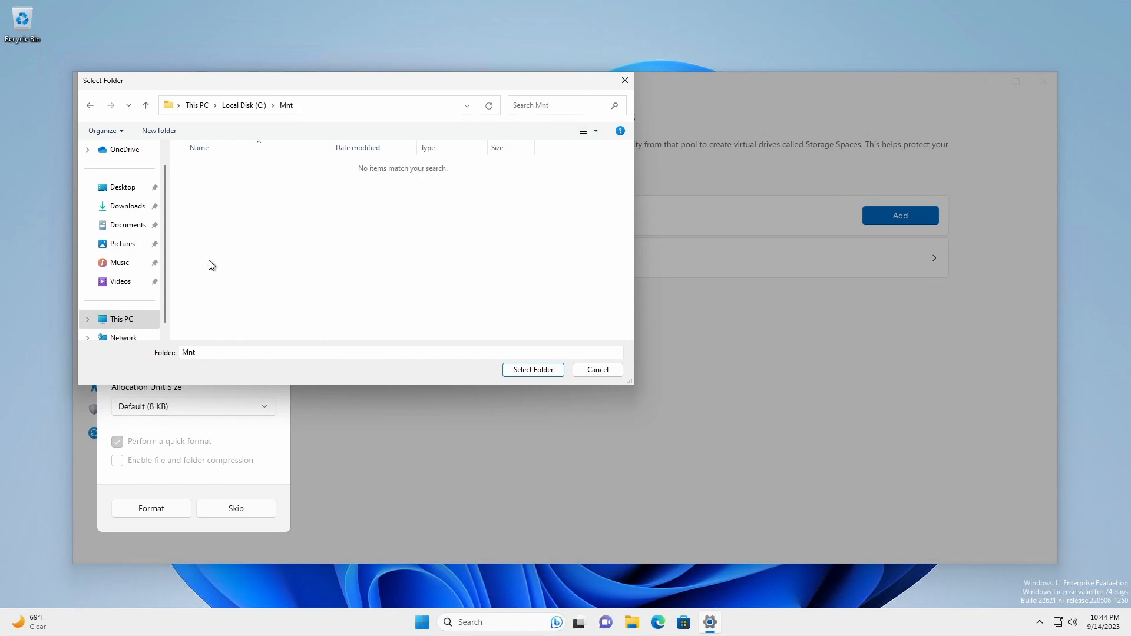
pyautogui.click(537, 369)
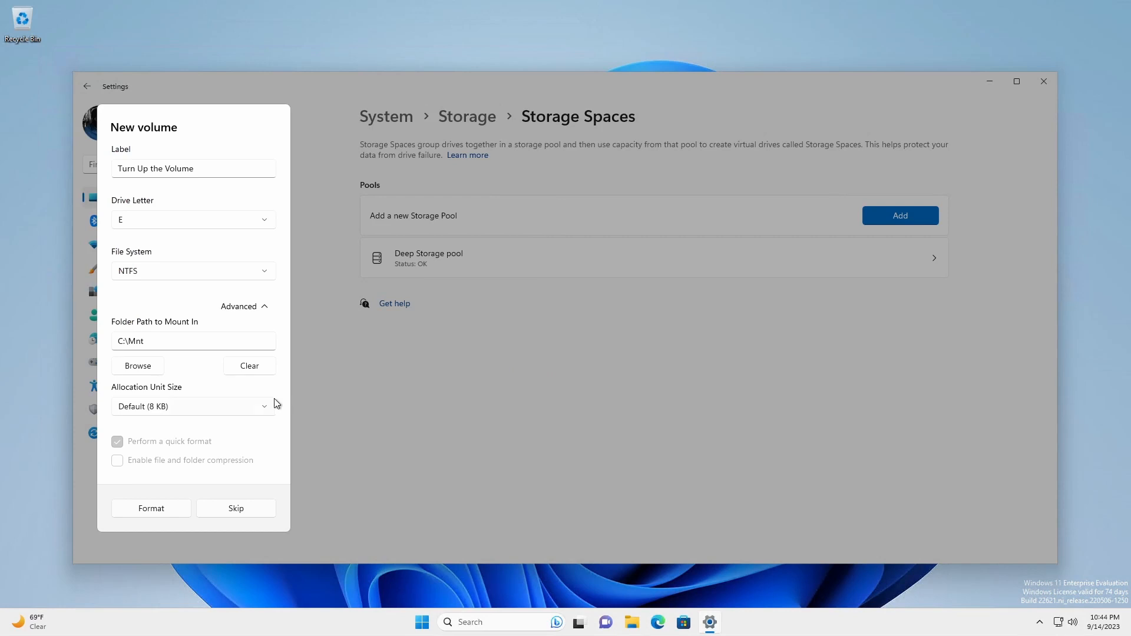
pyautogui.click(169, 508)
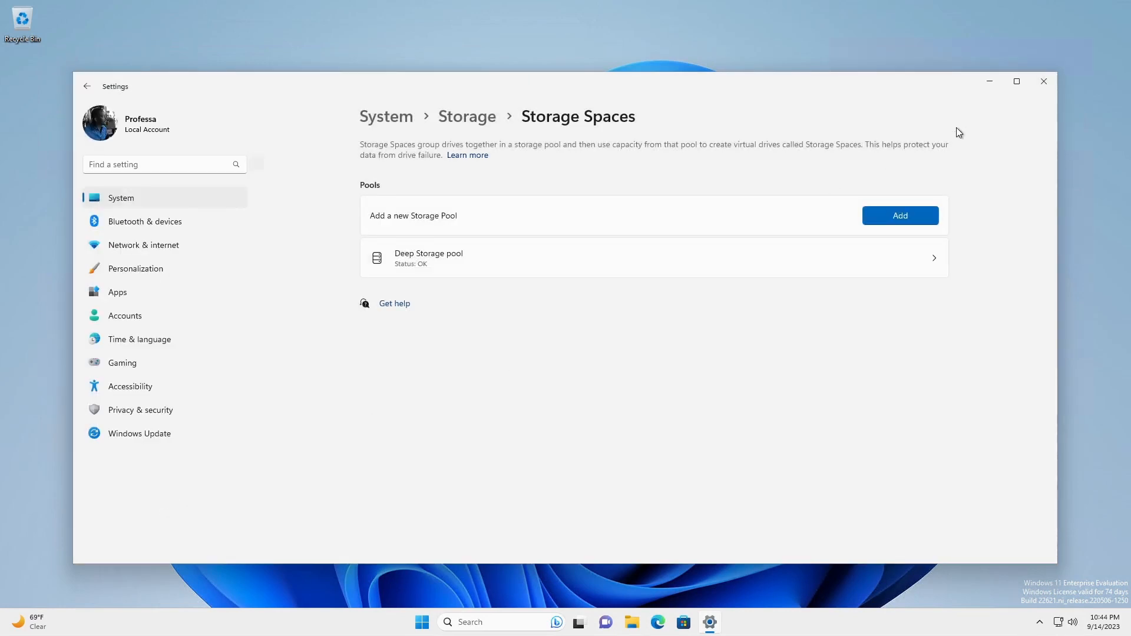
pyautogui.click(1041, 90)
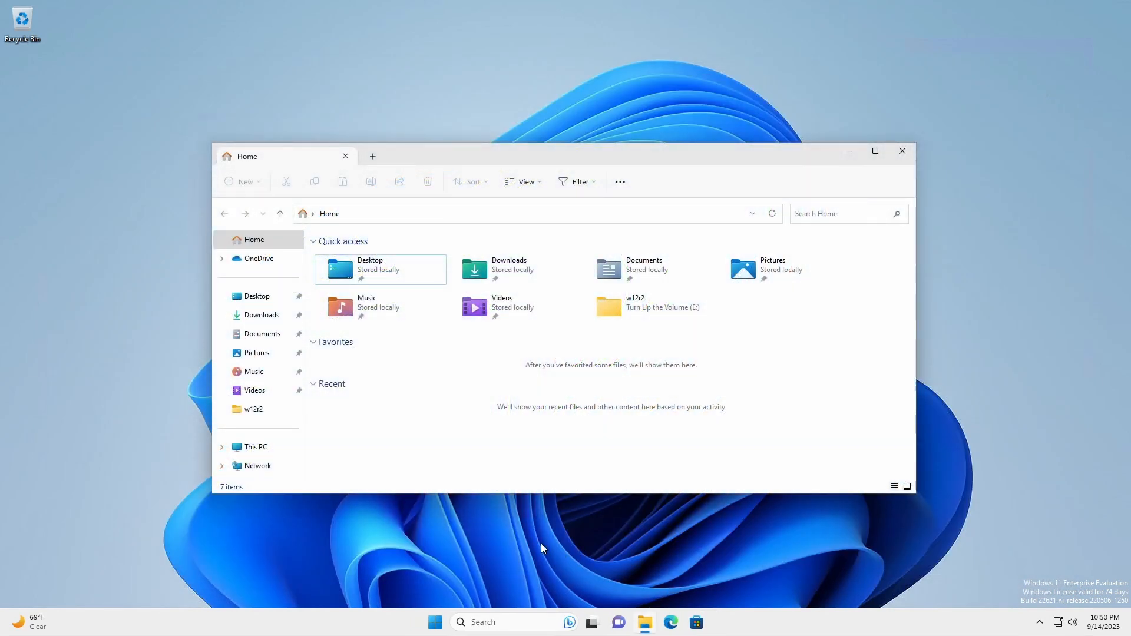
# Open the Turn Up the Volume (E:) drive from This PC in File Explorer to view its contents
pyautogui.click(250, 447)
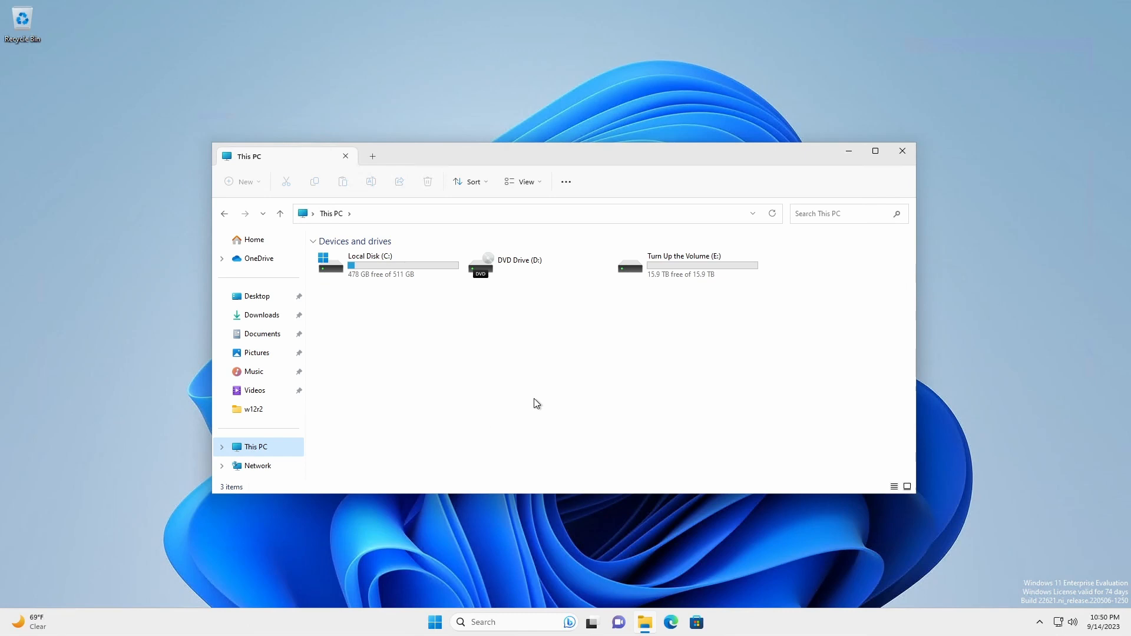
pyautogui.doubleClick(706, 262)
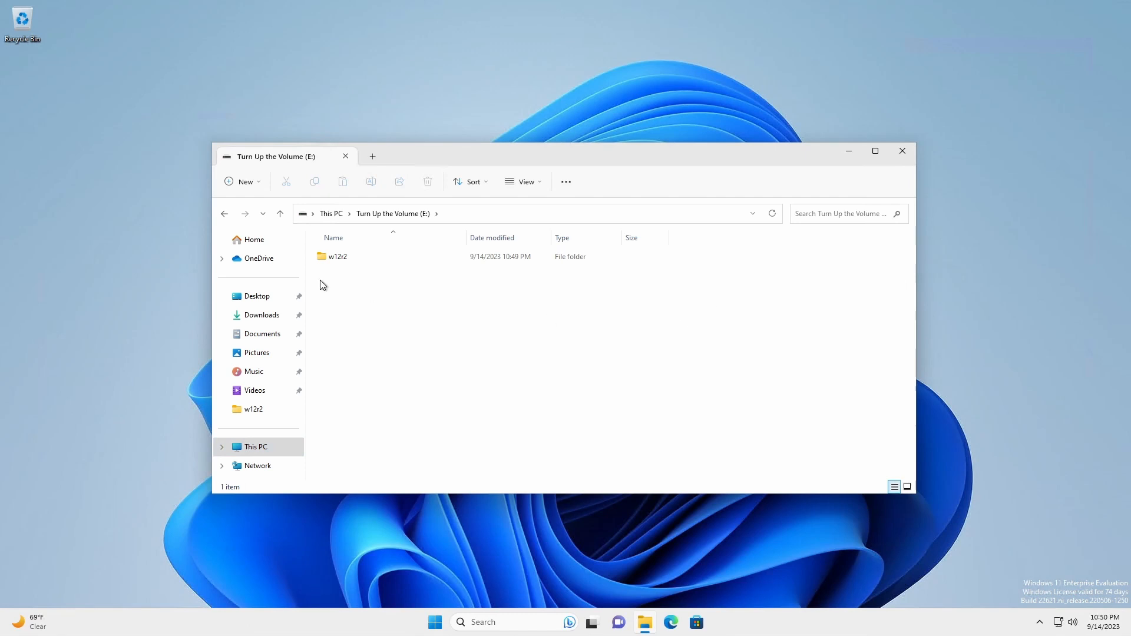
# View the w12r2 folder's contents on the Turn Up the Volume (E:) drive and through the Mnt folder on Local Disk (C:)
pyautogui.doubleClick(352, 260)
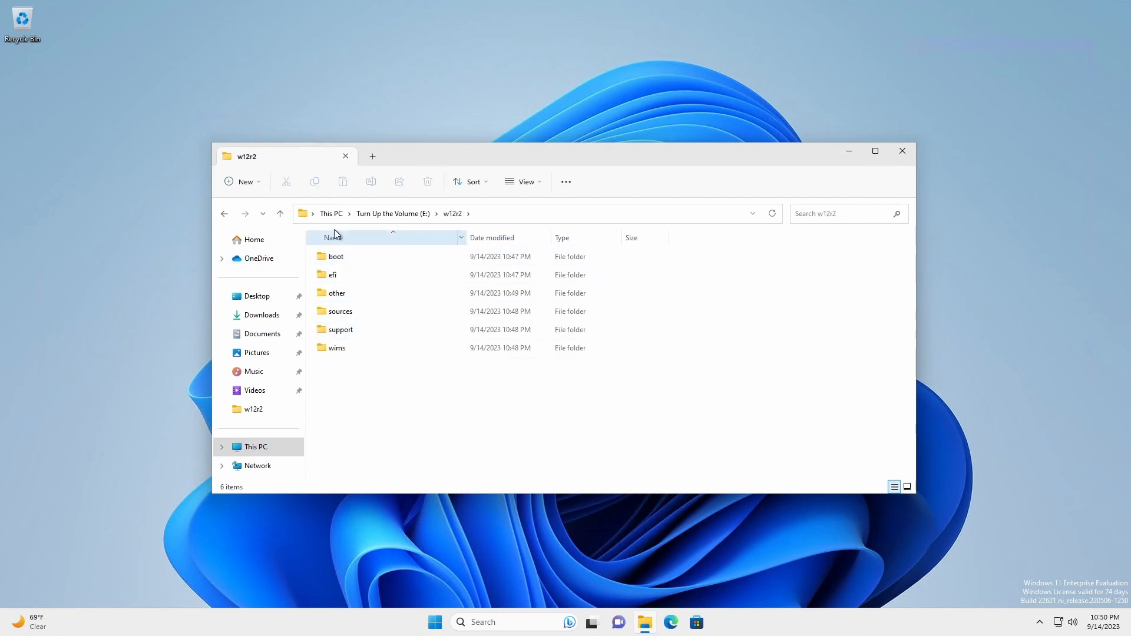
pyautogui.click(331, 214)
pyautogui.click(401, 262)
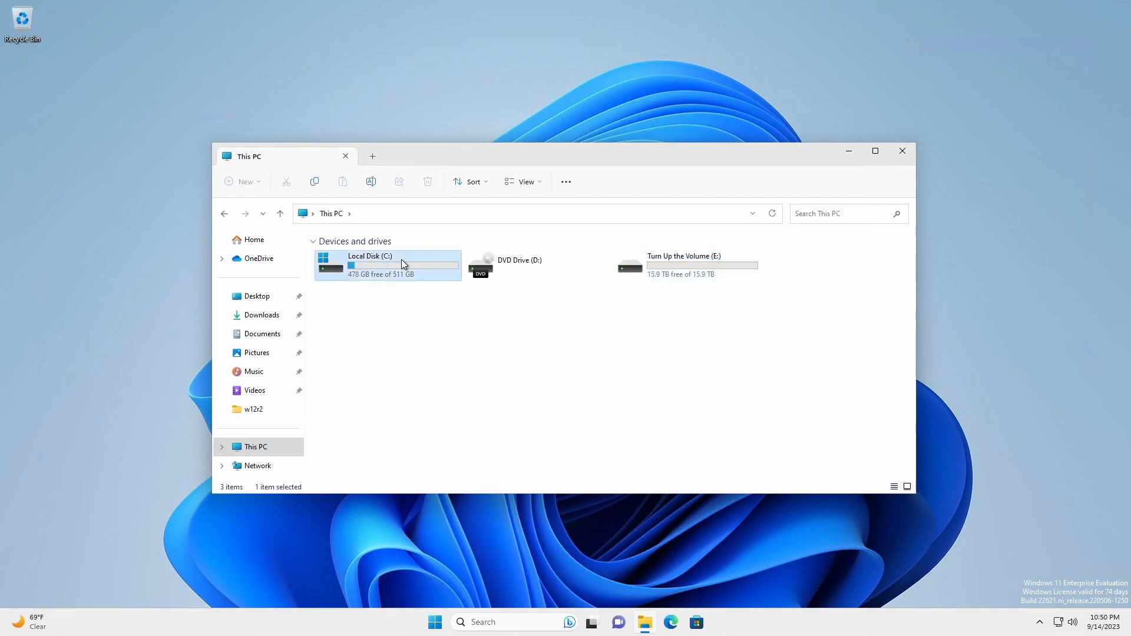
pyautogui.doubleClick(402, 261)
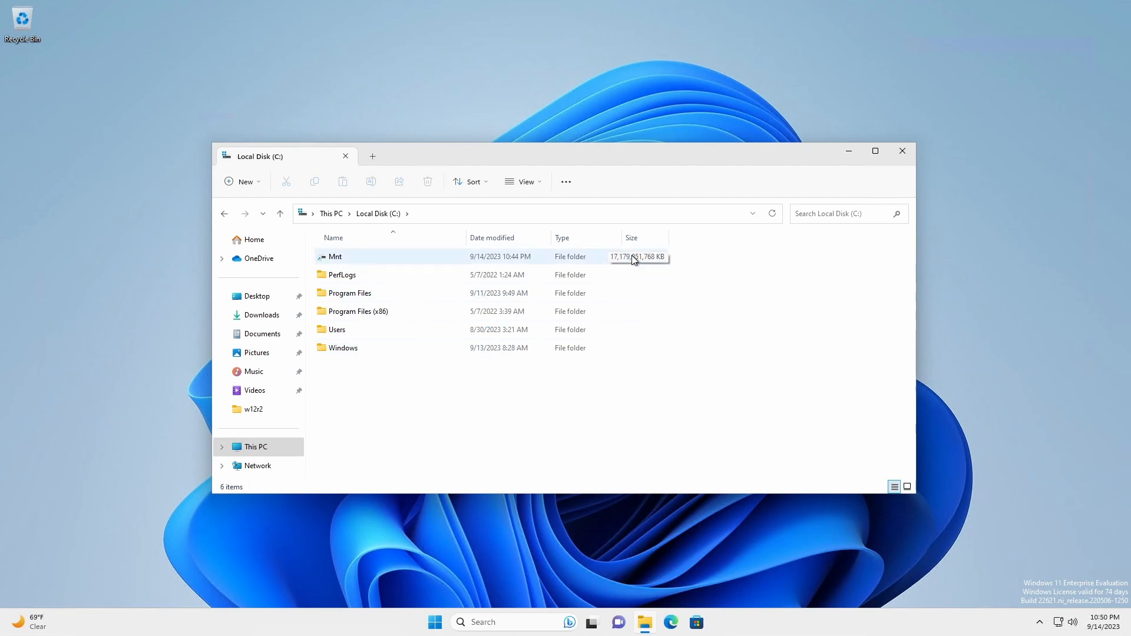
pyautogui.doubleClick(423, 261)
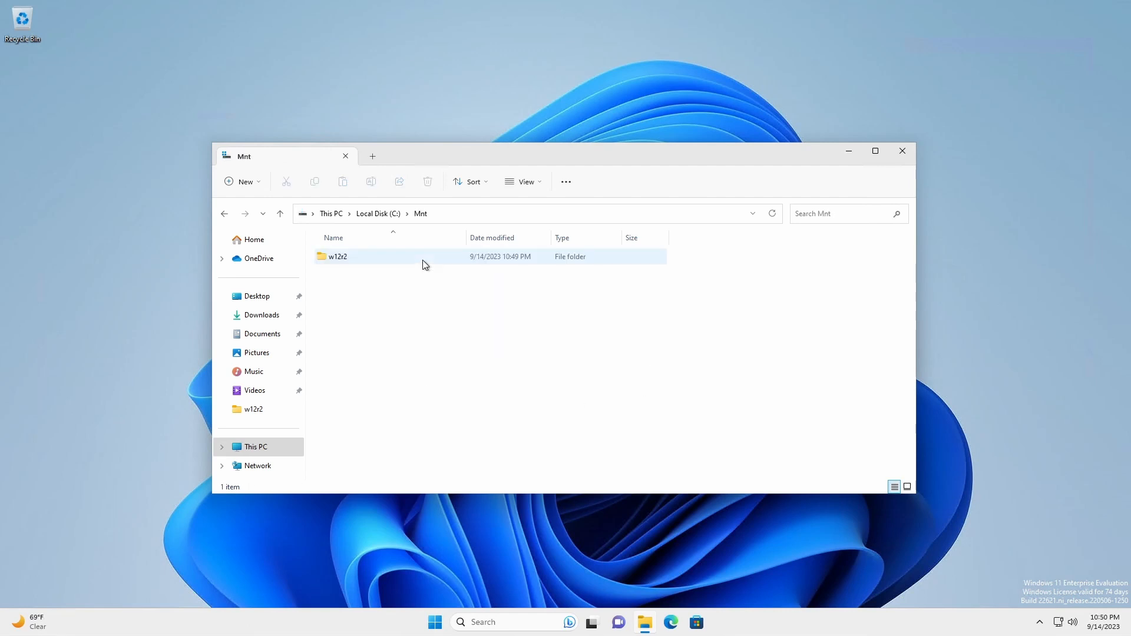
pyautogui.doubleClick(344, 260)
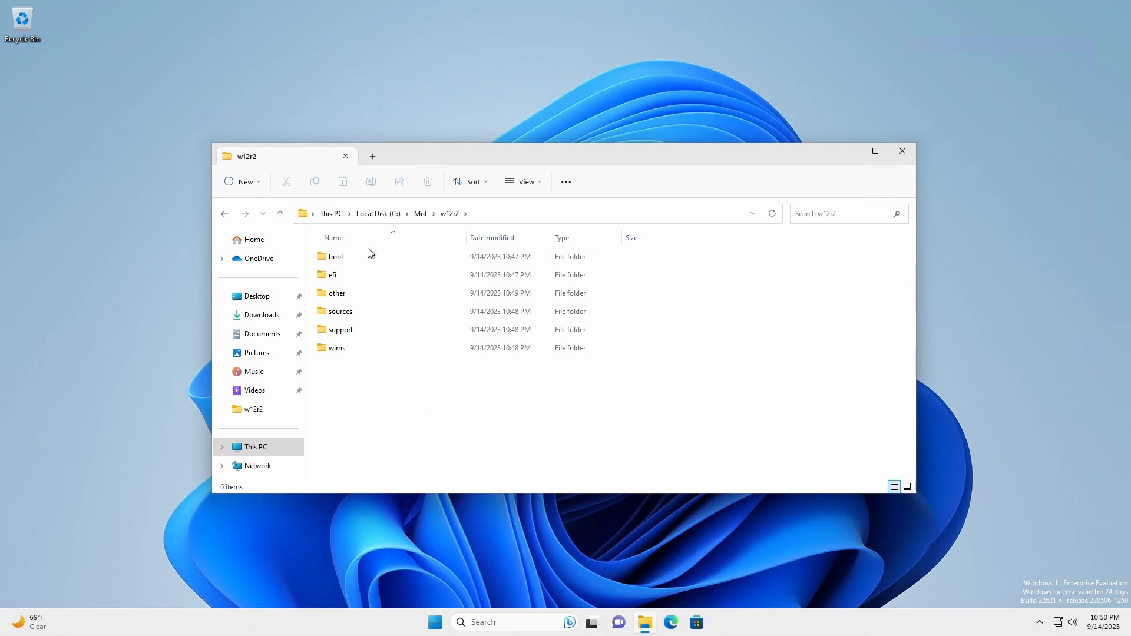
pyautogui.click(330, 214)
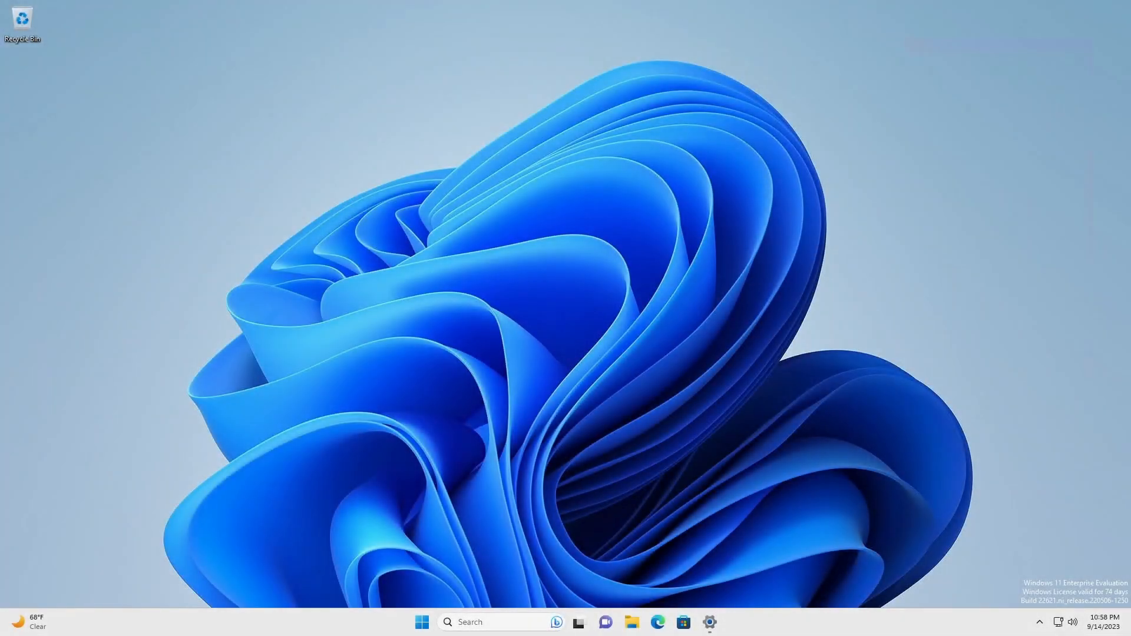
# Open Deep Storage pool under Storage Spaces in Settings, examine the missing physical disk's properties, and minimize Settings
pyautogui.press('super')
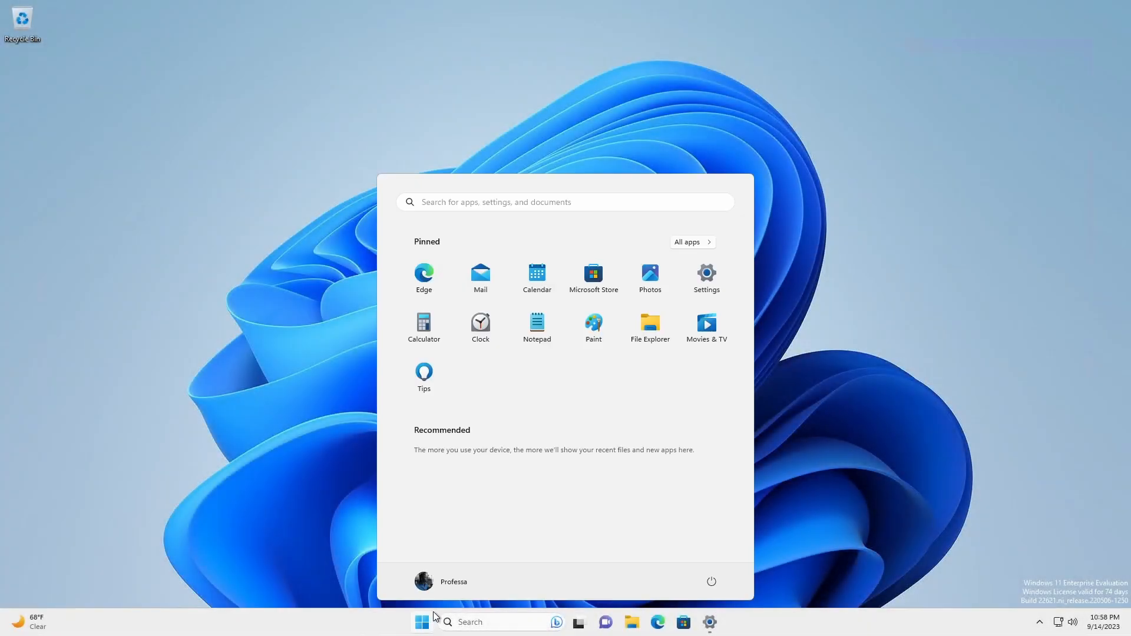
pyautogui.click(703, 286)
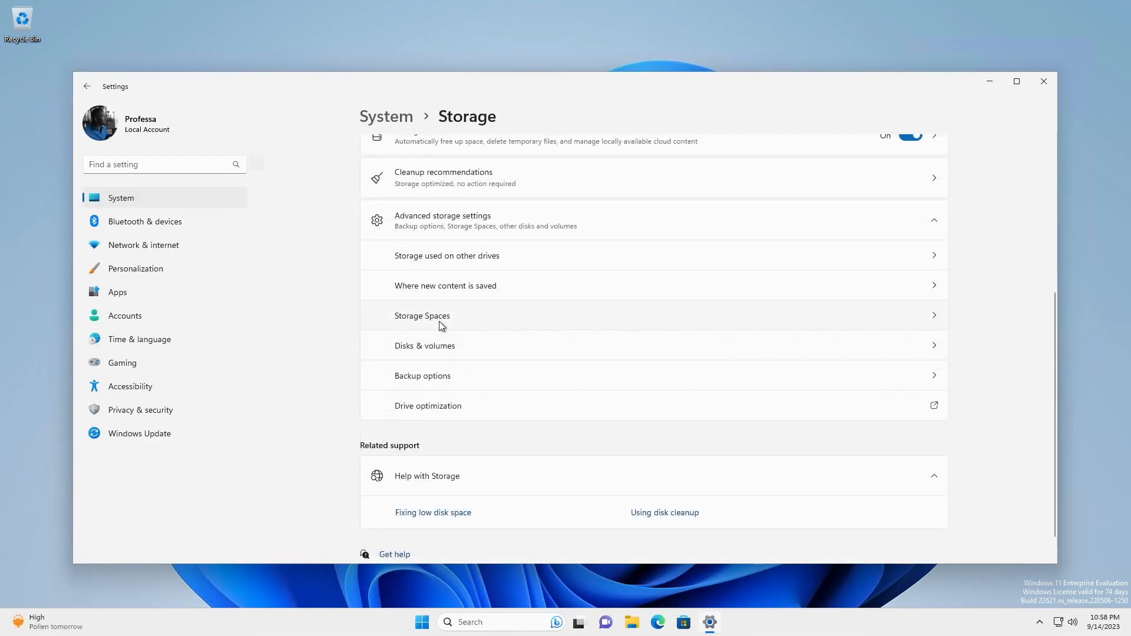
pyautogui.click(440, 321)
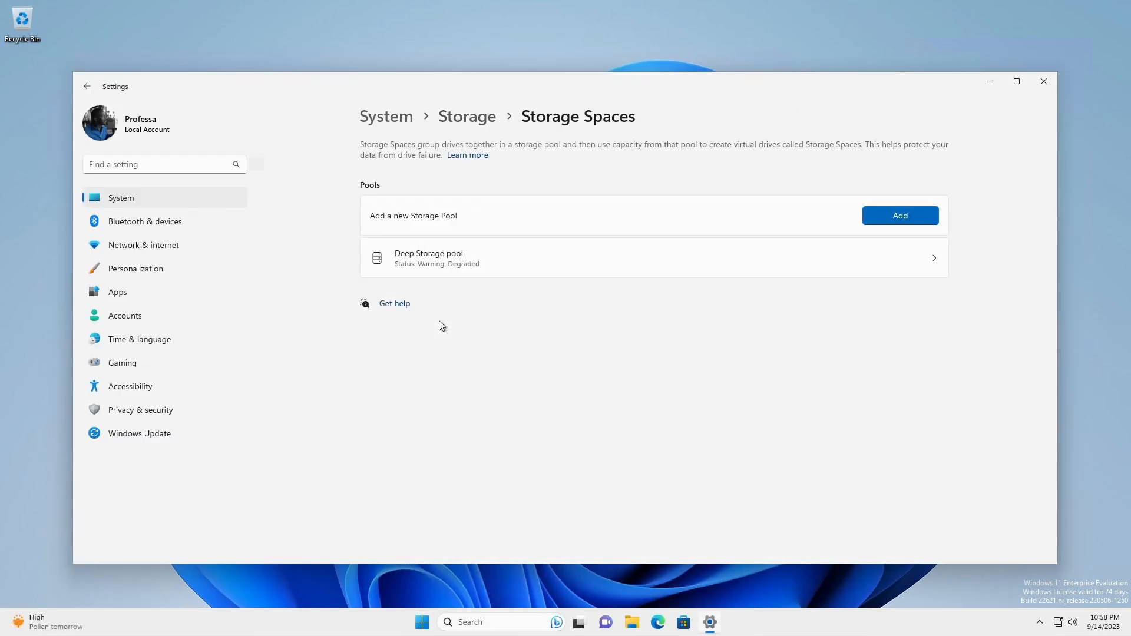
pyautogui.click(827, 259)
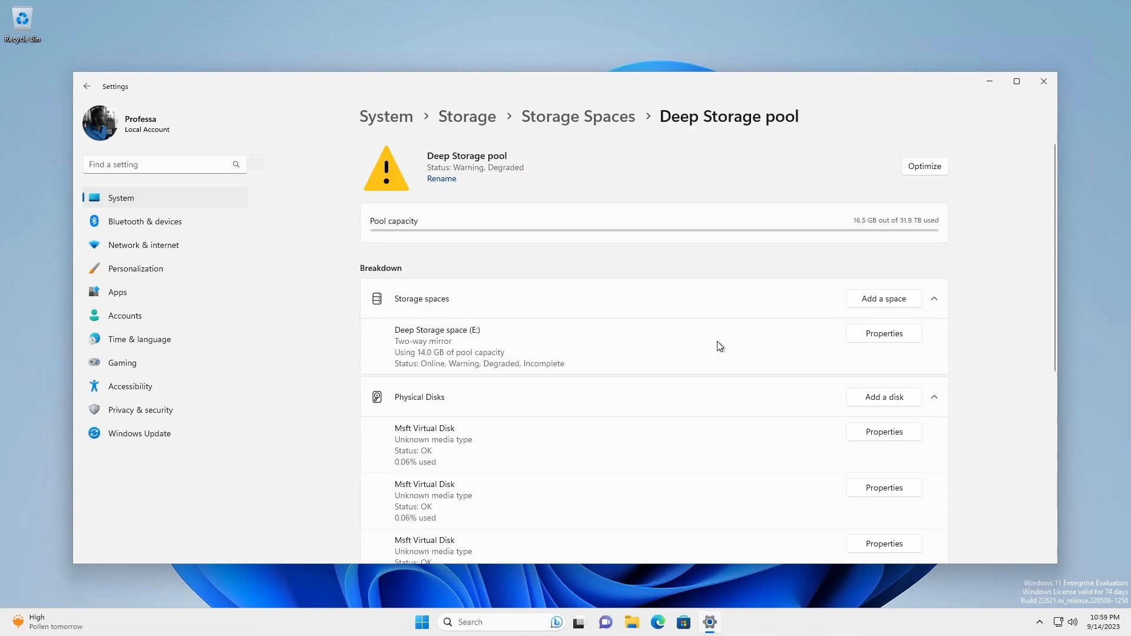
pyautogui.scroll(-10, 716, 342)
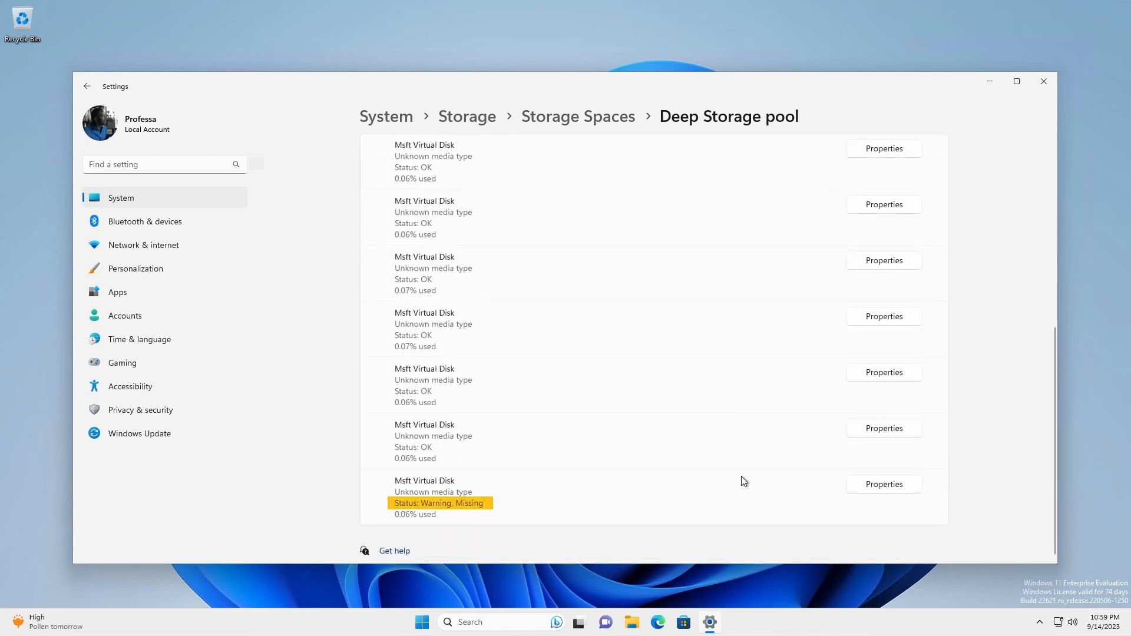
pyautogui.click(878, 483)
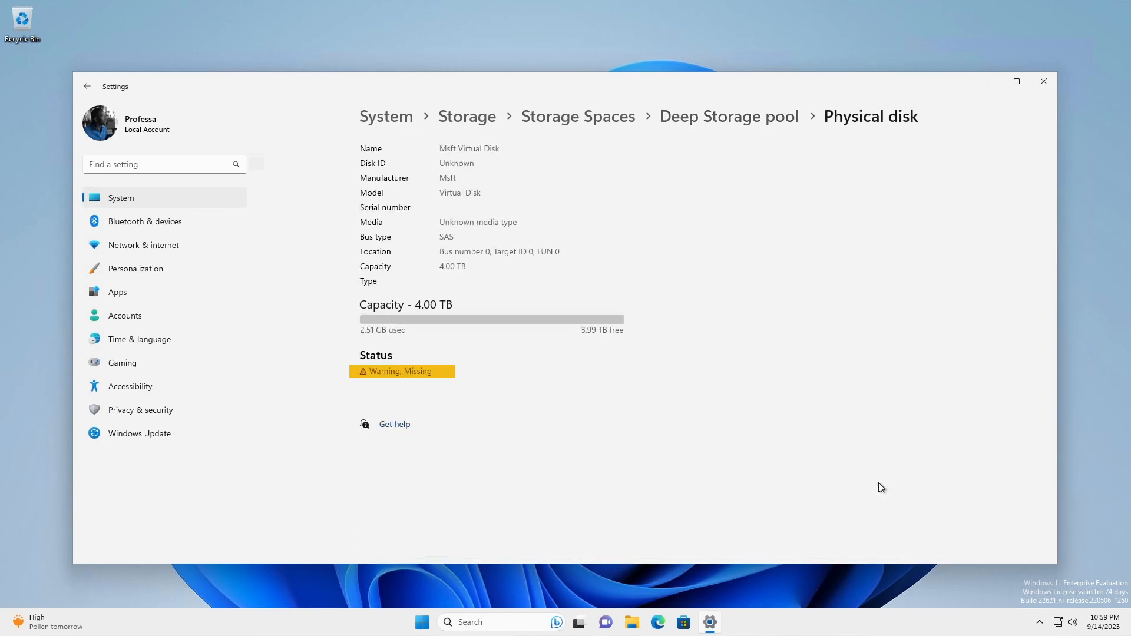
pyautogui.click(990, 83)
# Copy the efi folder in place within w12r2 on the Turn Up the Volume (E:) drive in File Explorer, and close the window
pyautogui.click(632, 623)
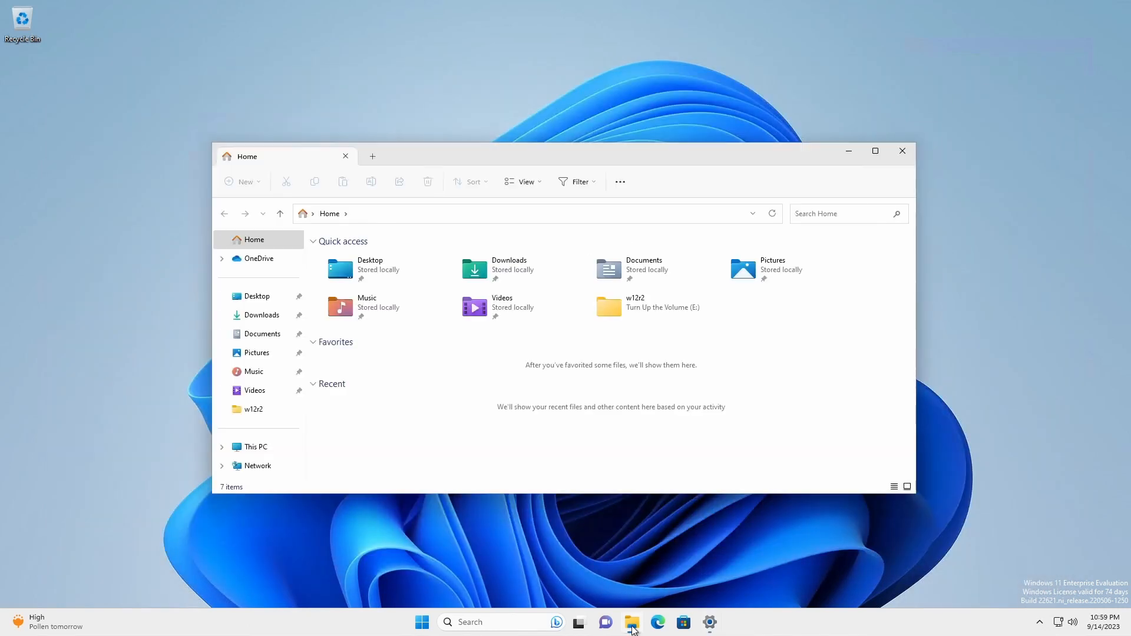
pyautogui.click(258, 448)
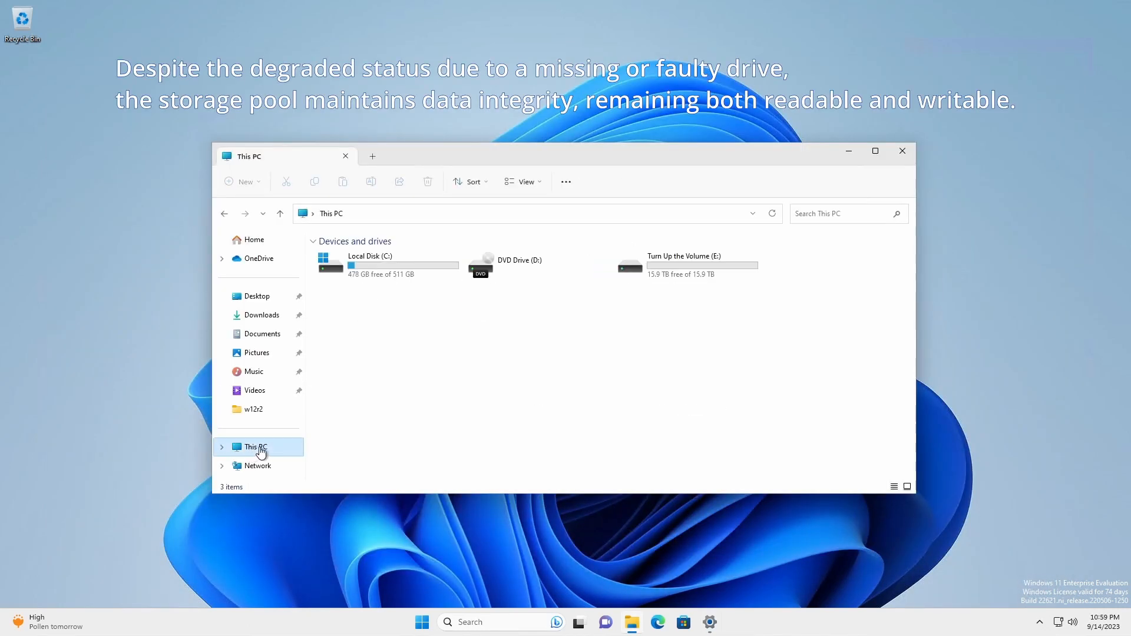
pyautogui.doubleClick(683, 292)
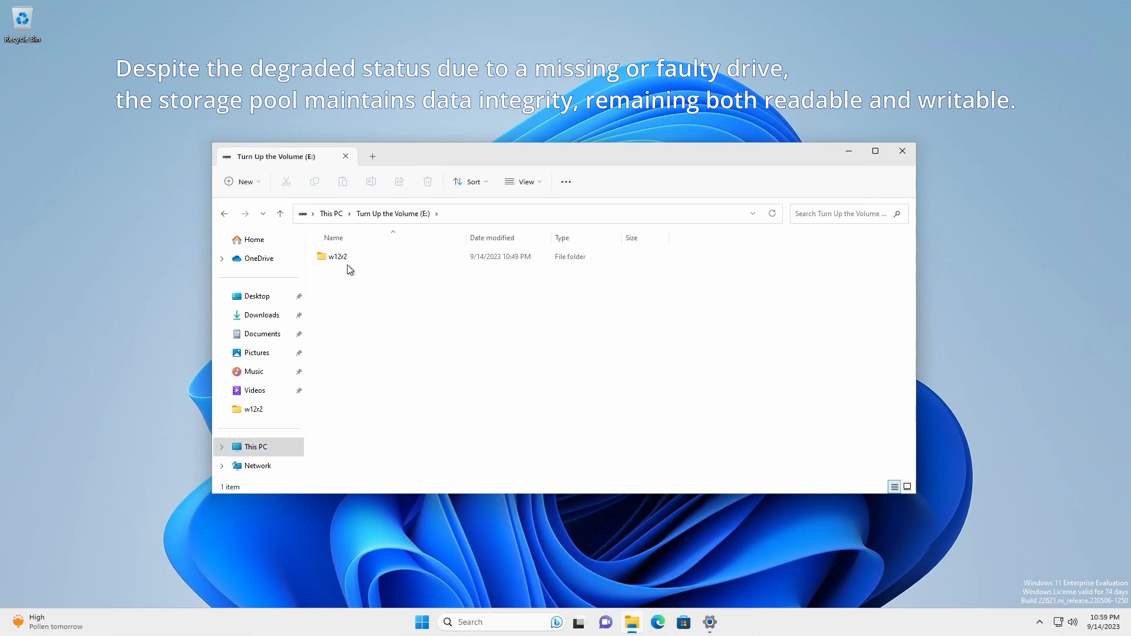
pyautogui.doubleClick(337, 257)
pyautogui.click(332, 277)
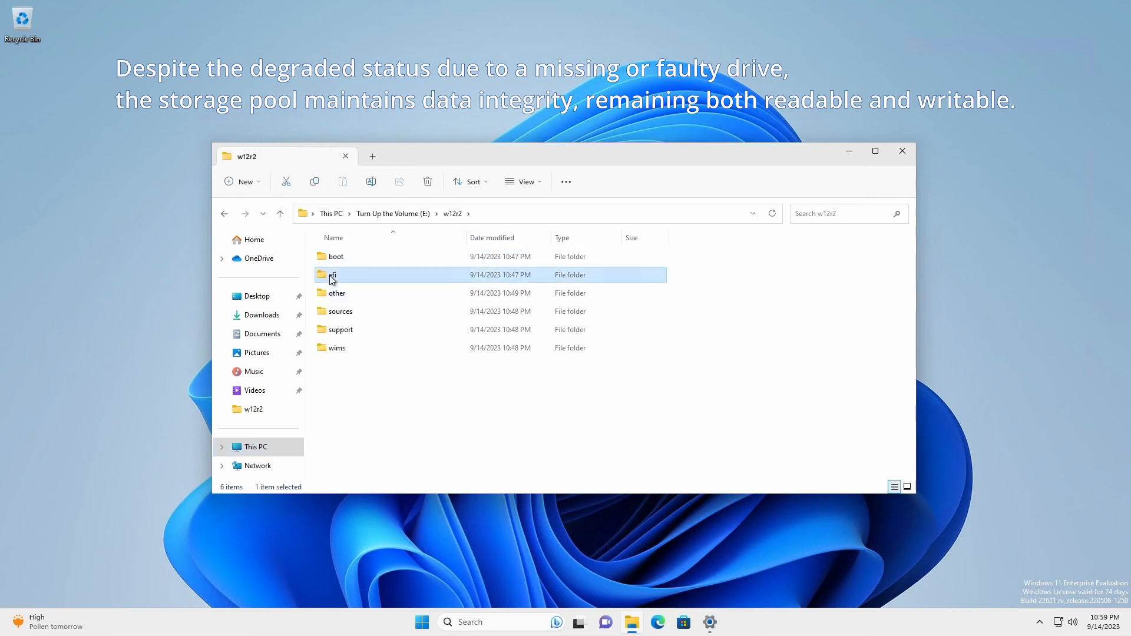
pyautogui.moveTo(333, 280); pyautogui.dragTo(431, 396)
pyautogui.click(467, 401)
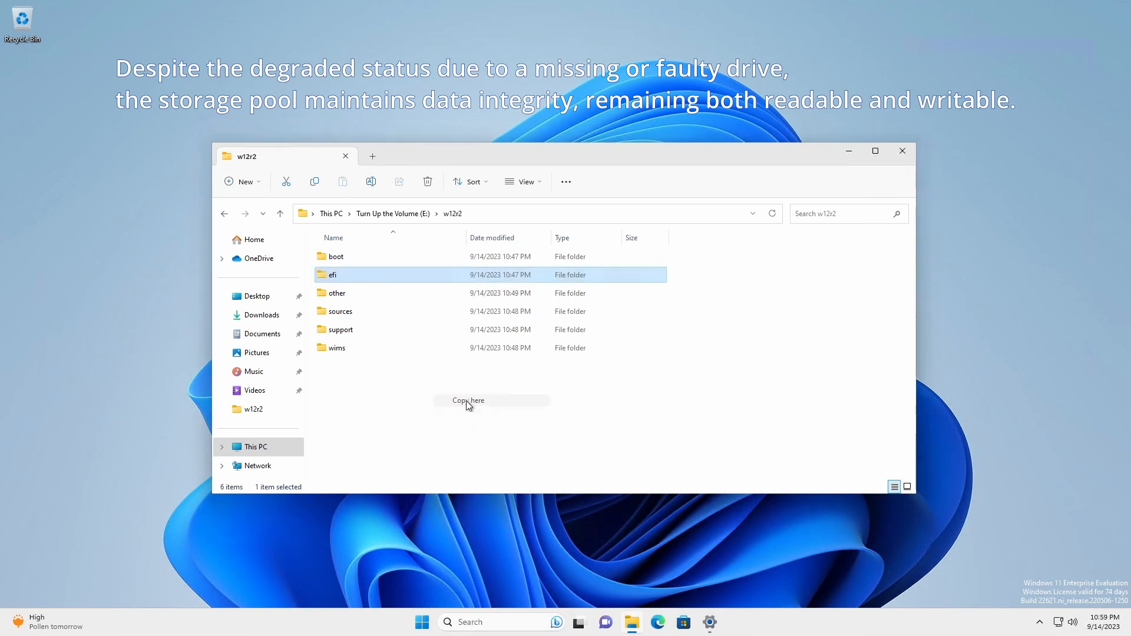
pyautogui.click(389, 214)
pyautogui.click(905, 152)
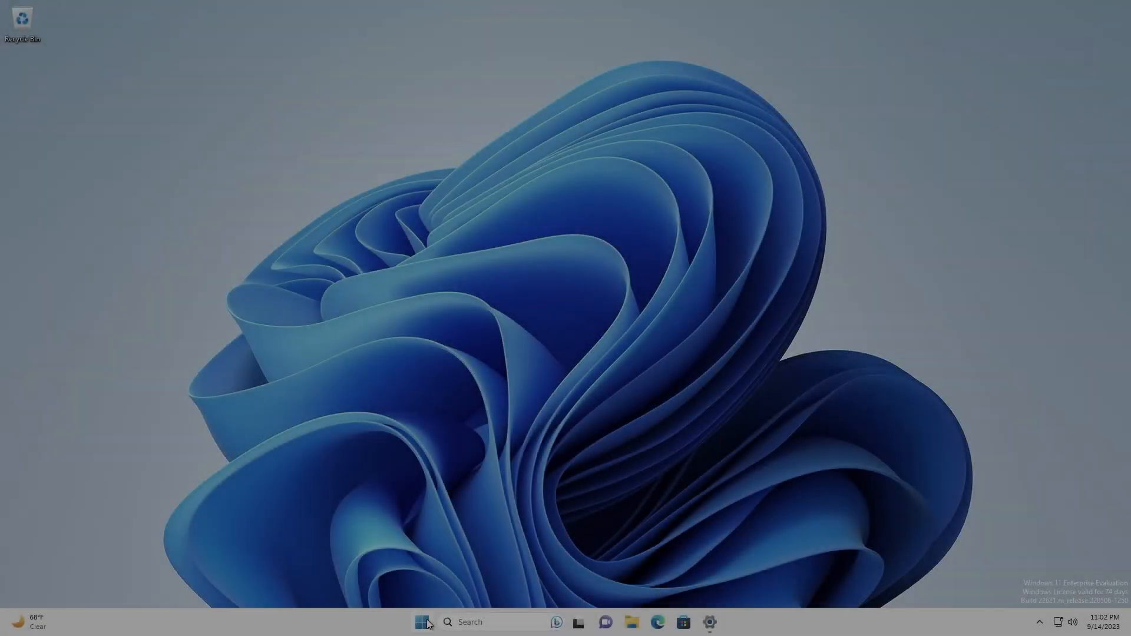
# Add the 4.00 TB Disk 1 to Deep Storage pool in Settings, with disk usage optimization enabled
pyautogui.click(423, 623)
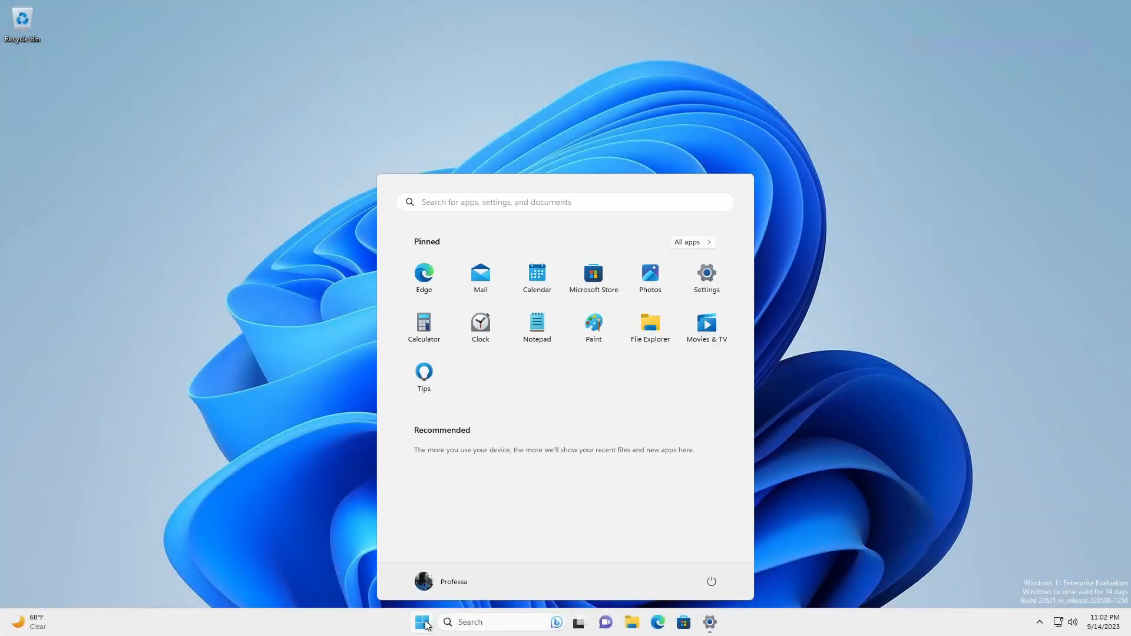
pyautogui.click(708, 280)
pyautogui.click(488, 266)
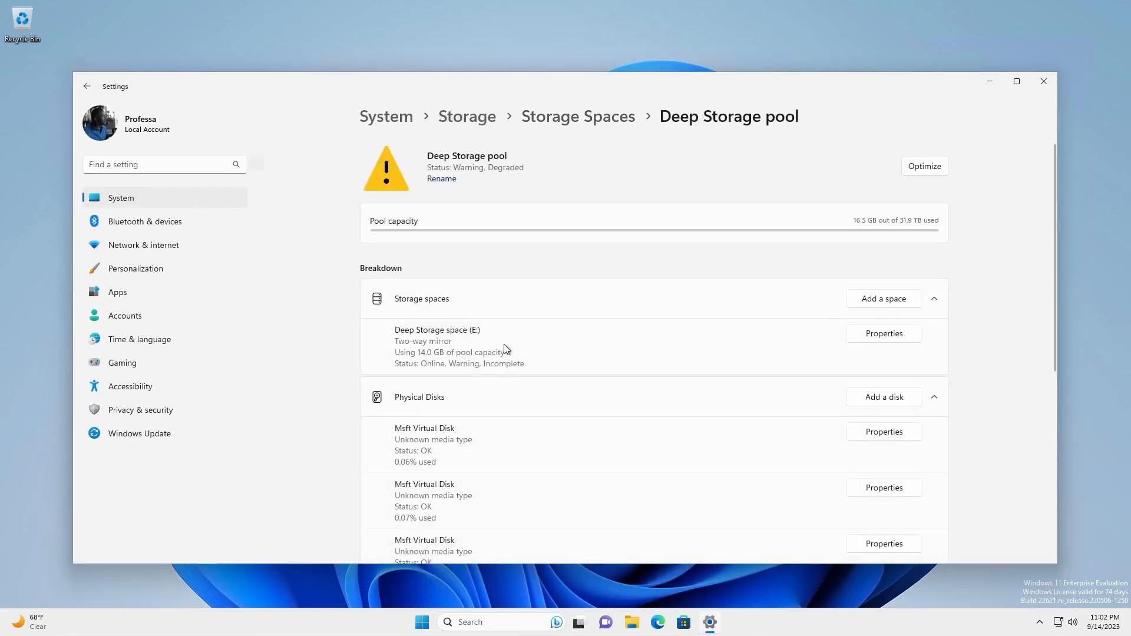
pyautogui.click(881, 399)
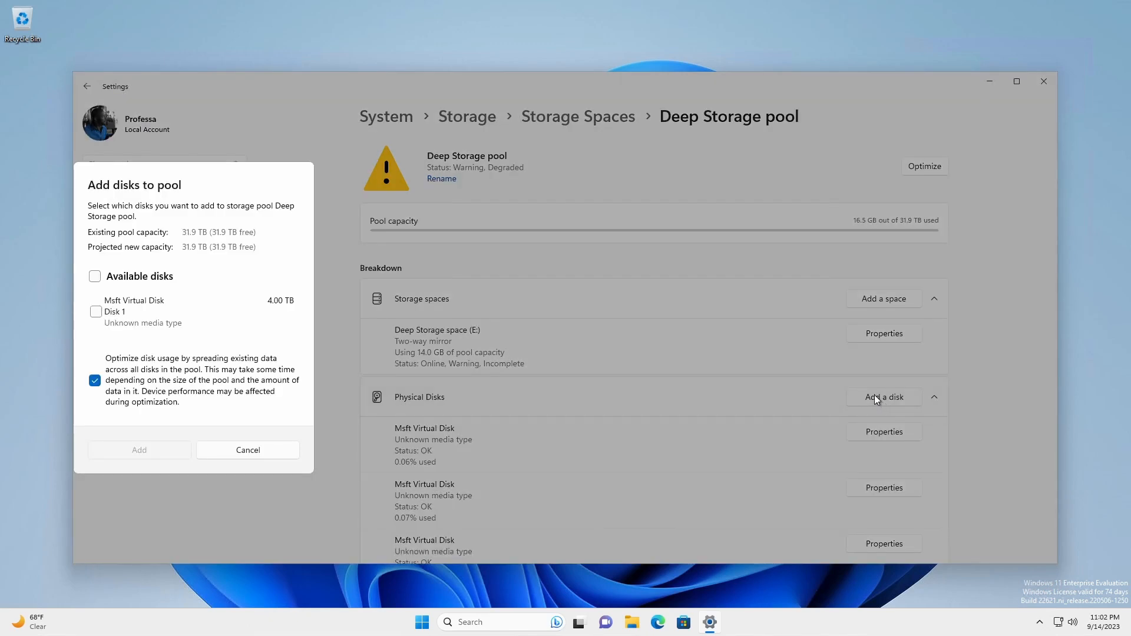
pyautogui.click(95, 276)
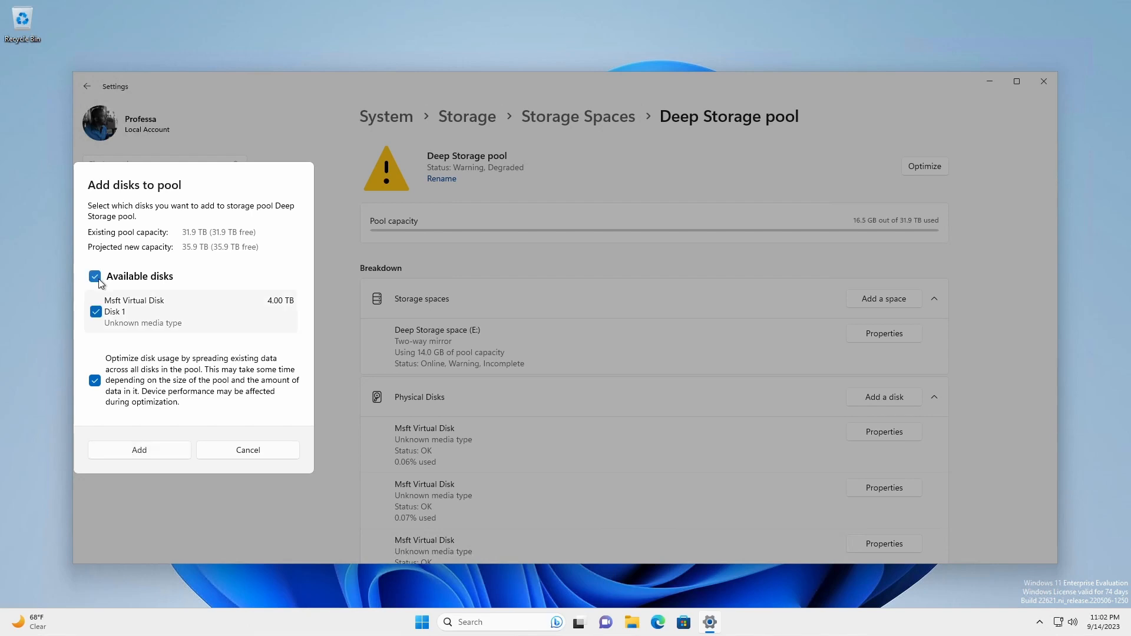
pyautogui.click(145, 452)
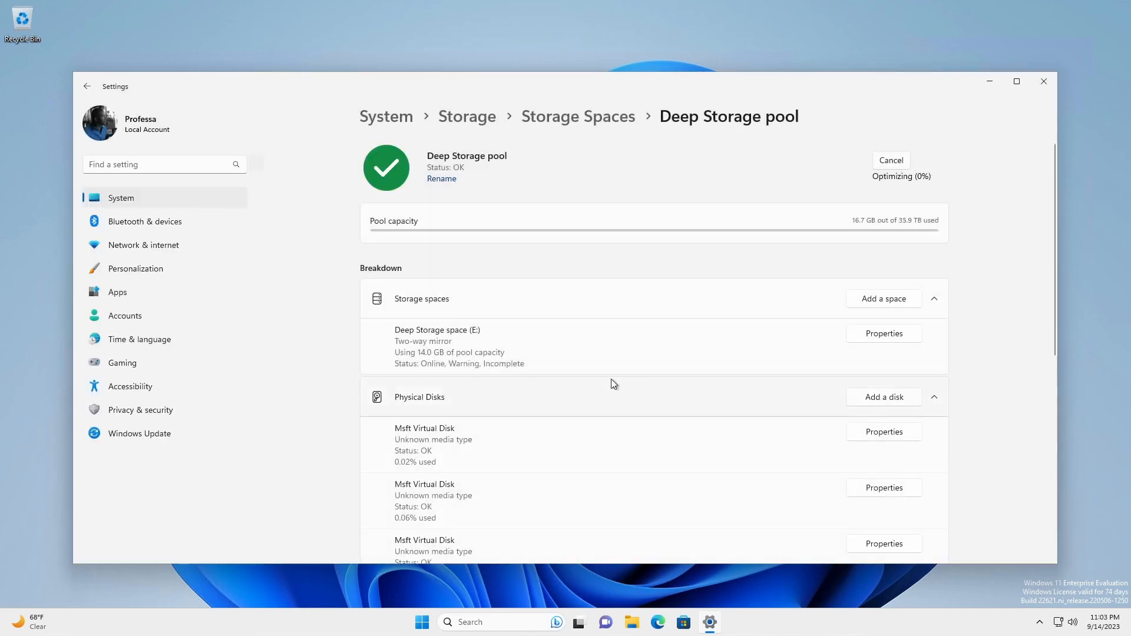
# Prepare the missing Msft Virtual Disk for removal and remove it from Deep Storage pool
pyautogui.scroll(-1, 616, 384)
pyautogui.scroll(-5, 616, 387)
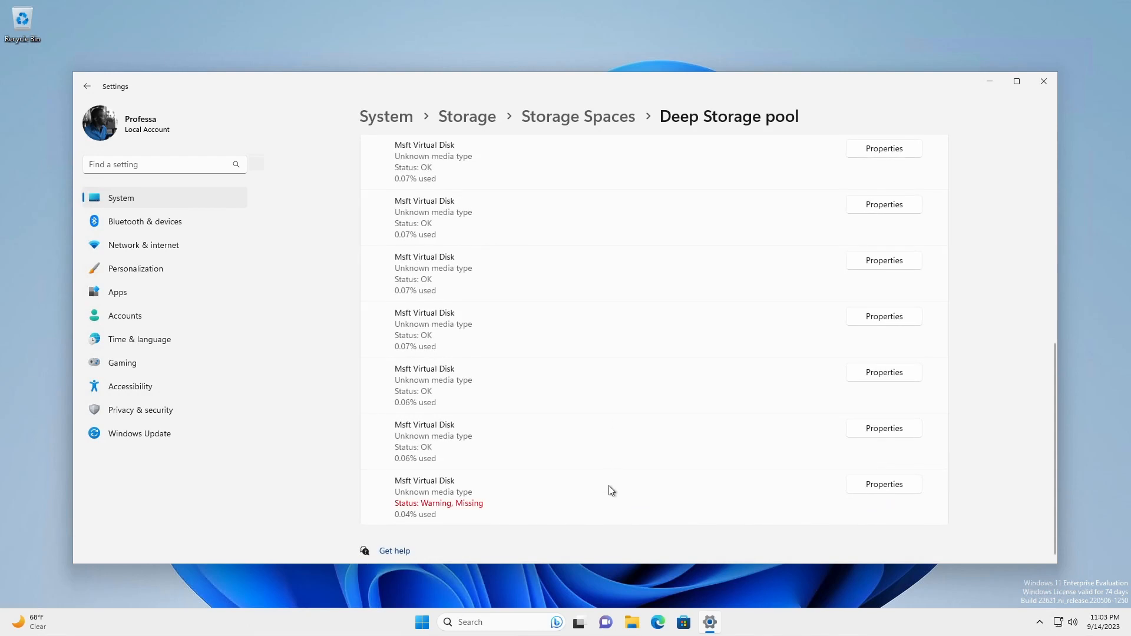
pyautogui.click(873, 485)
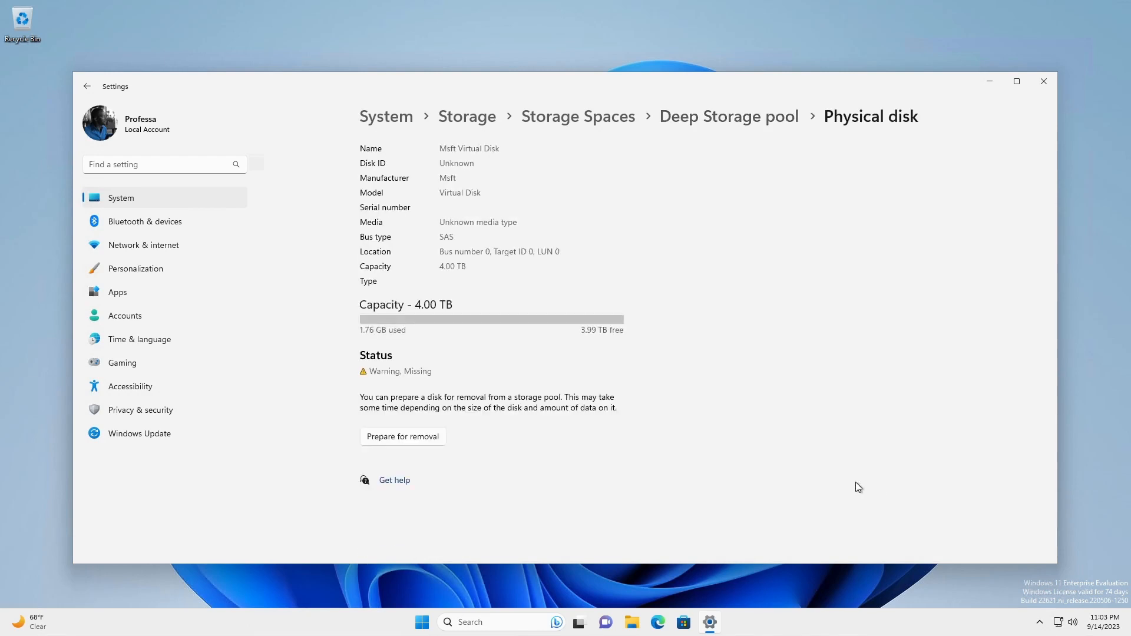
pyautogui.click(404, 439)
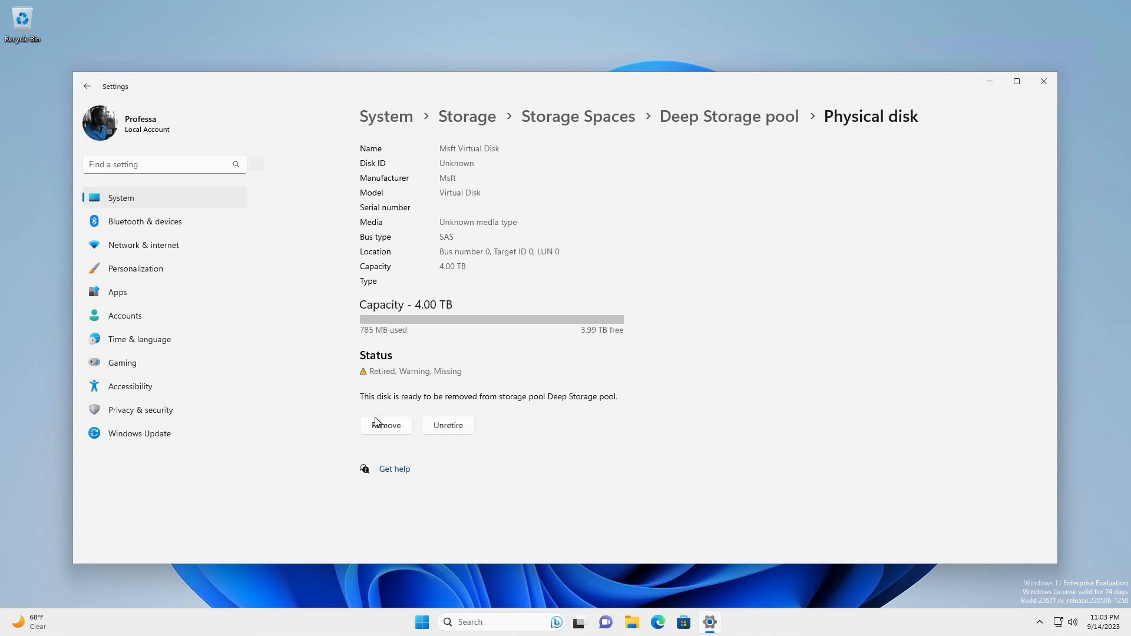
pyautogui.click(387, 427)
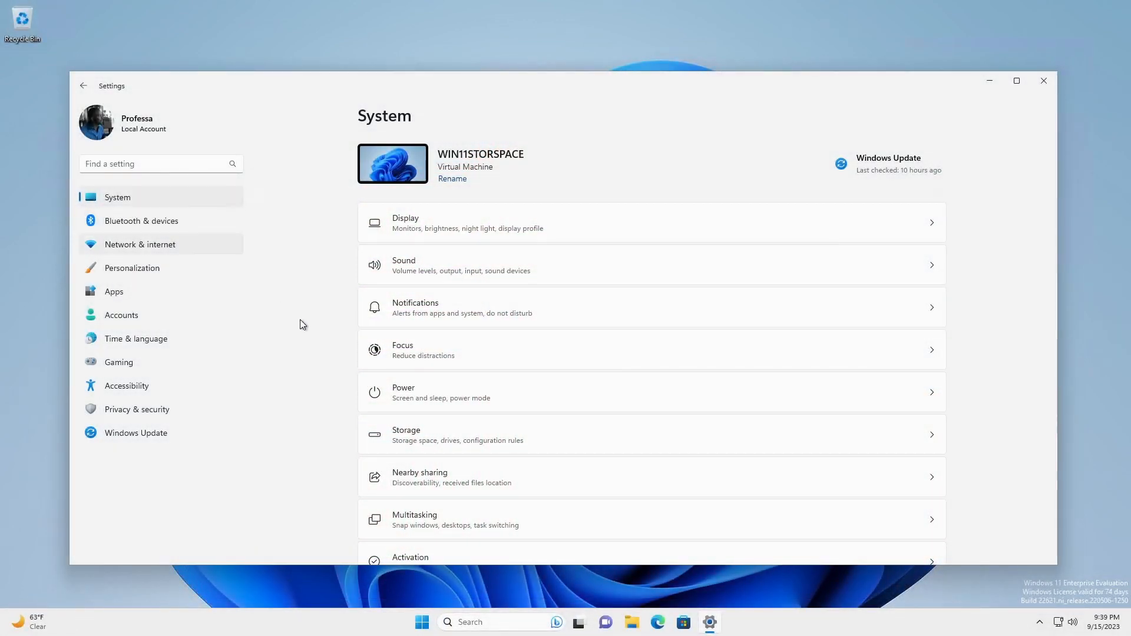
# Open Deep Storage pool under Storage Spaces and add the 8.00 TB Disk 8 with disk usage optimization enabled
pyautogui.click(448, 445)
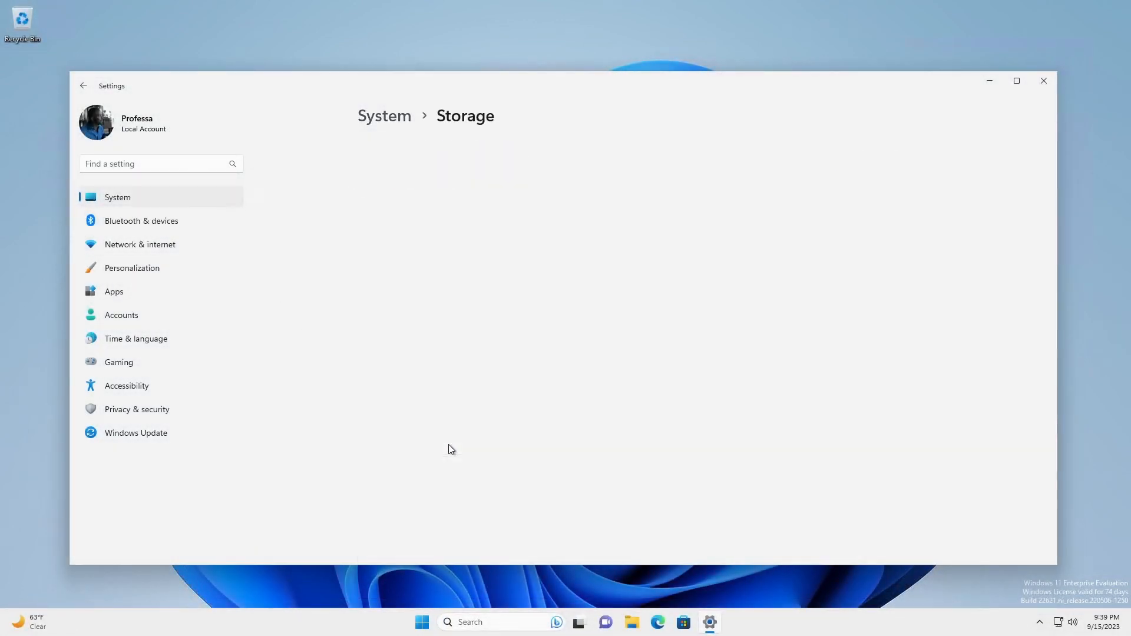
pyautogui.click(454, 476)
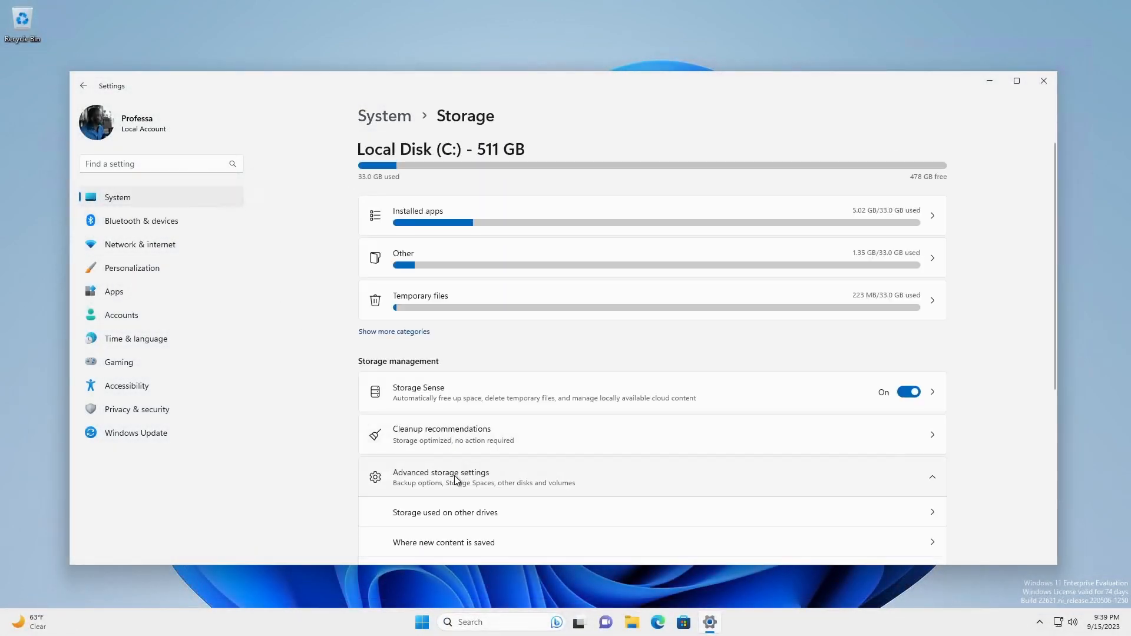
pyautogui.click(455, 442)
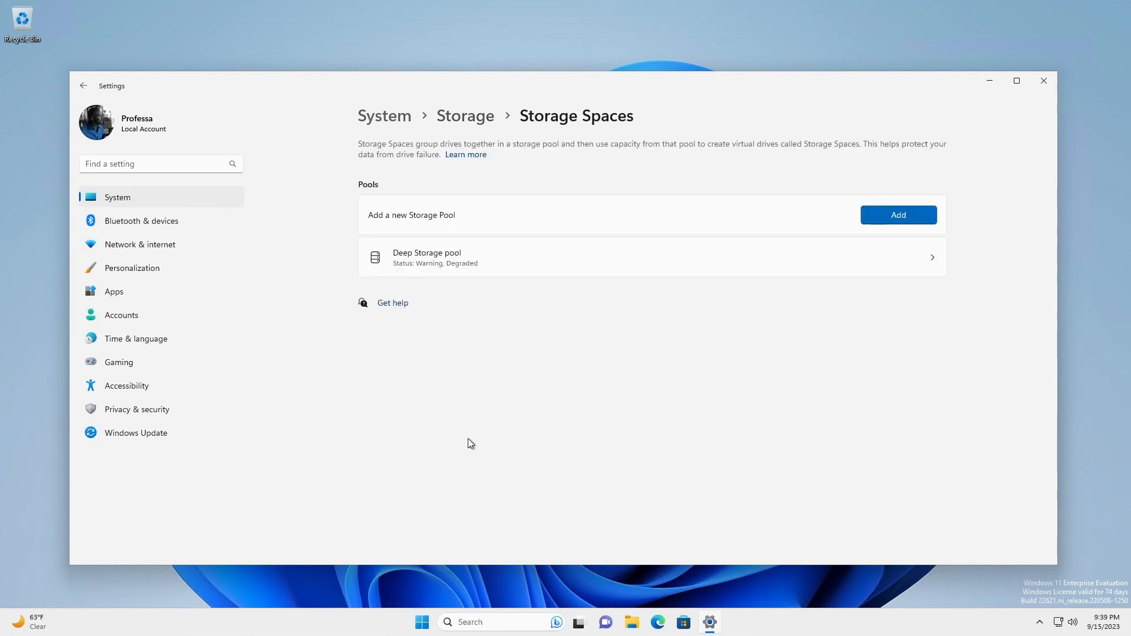
pyautogui.click(905, 261)
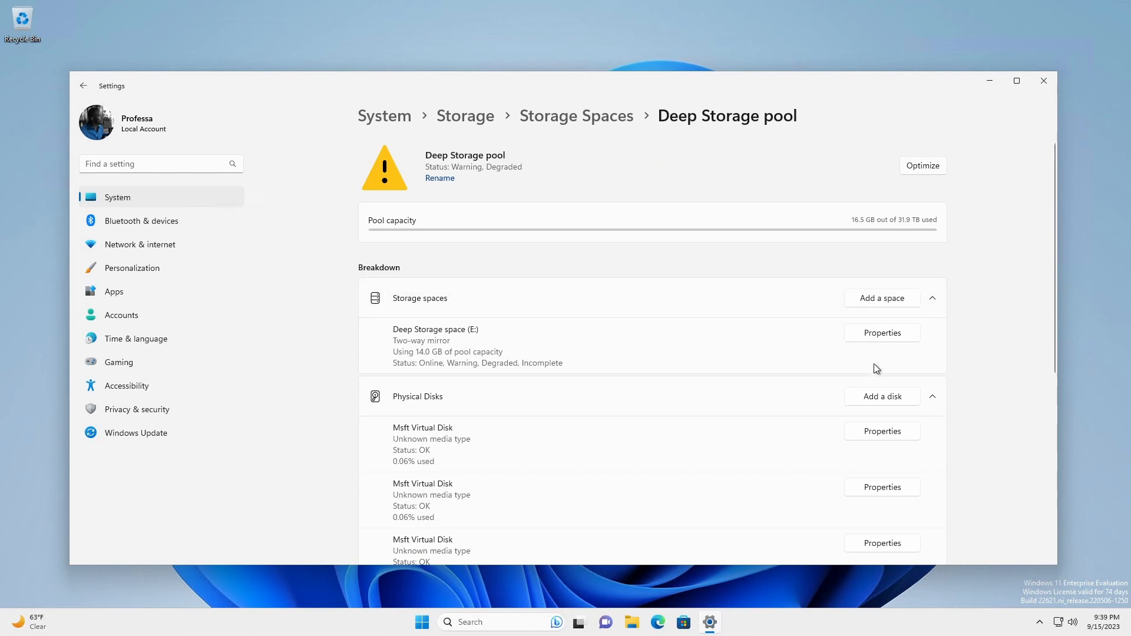
pyautogui.click(879, 399)
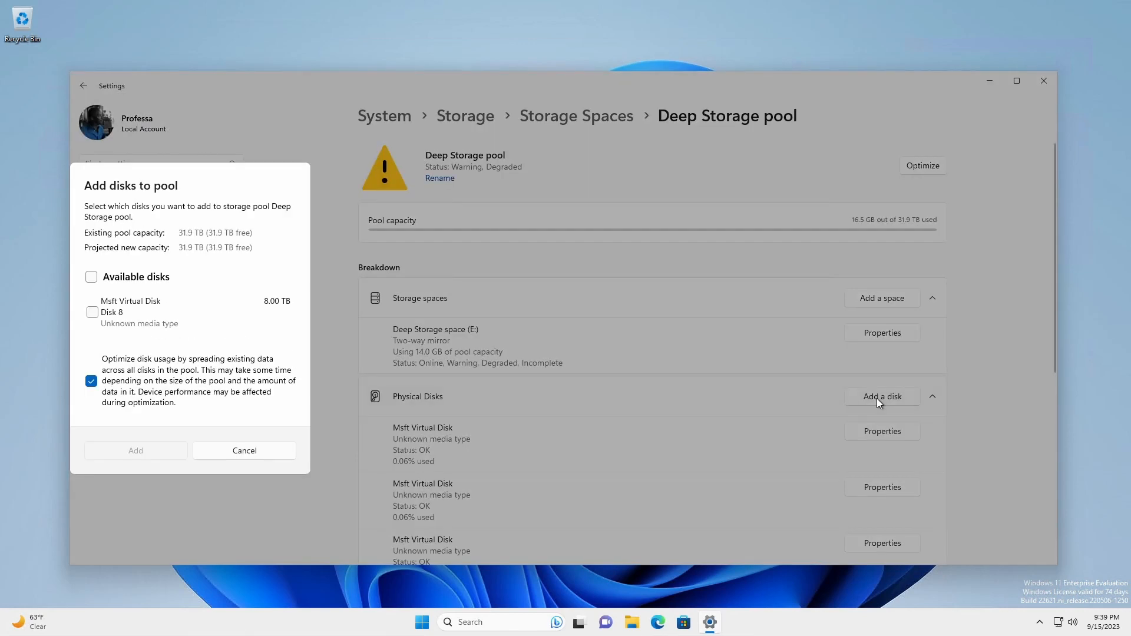
pyautogui.click(91, 277)
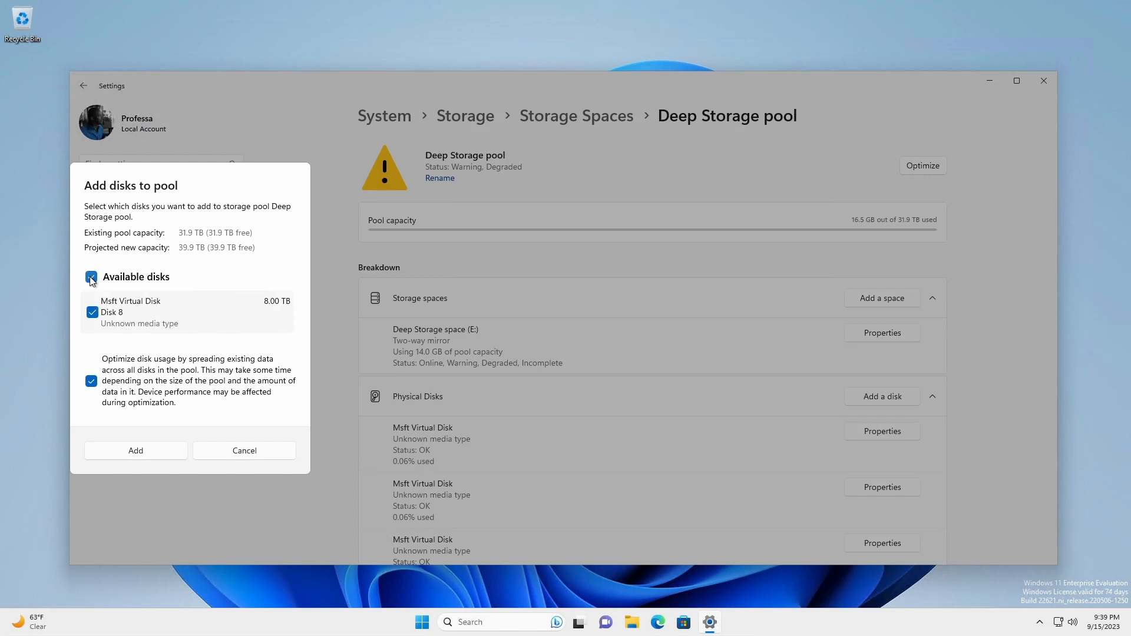
pyautogui.click(136, 451)
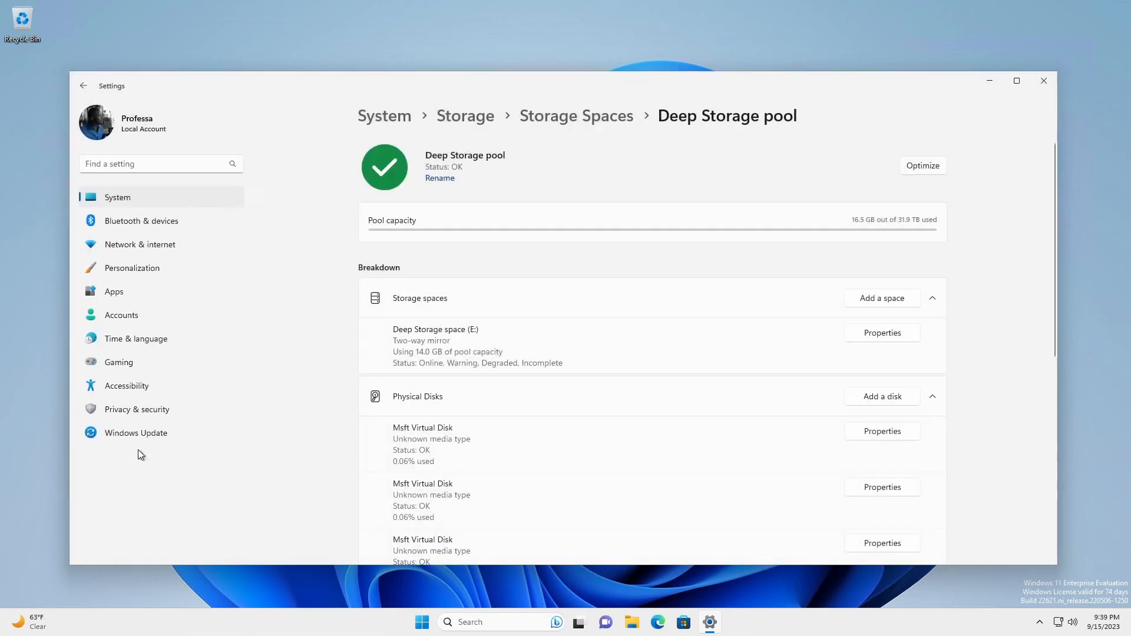
# Prepare the missing 4.00 TB Msft Virtual Disk for removal from Deep Storage pool
pyautogui.click(883, 431)
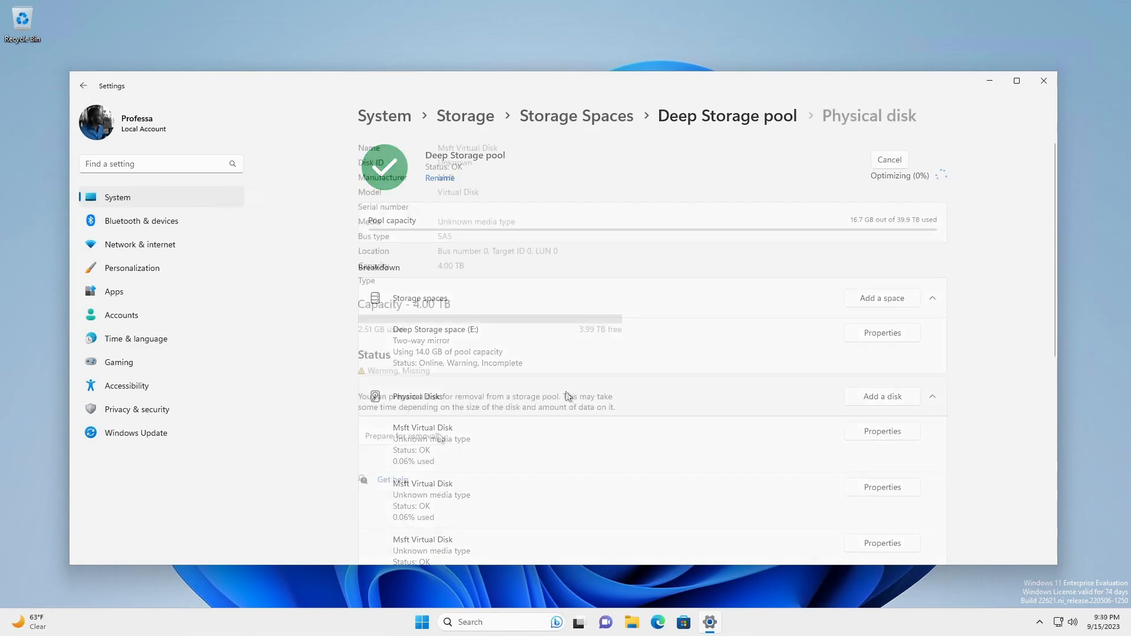
pyautogui.click(415, 433)
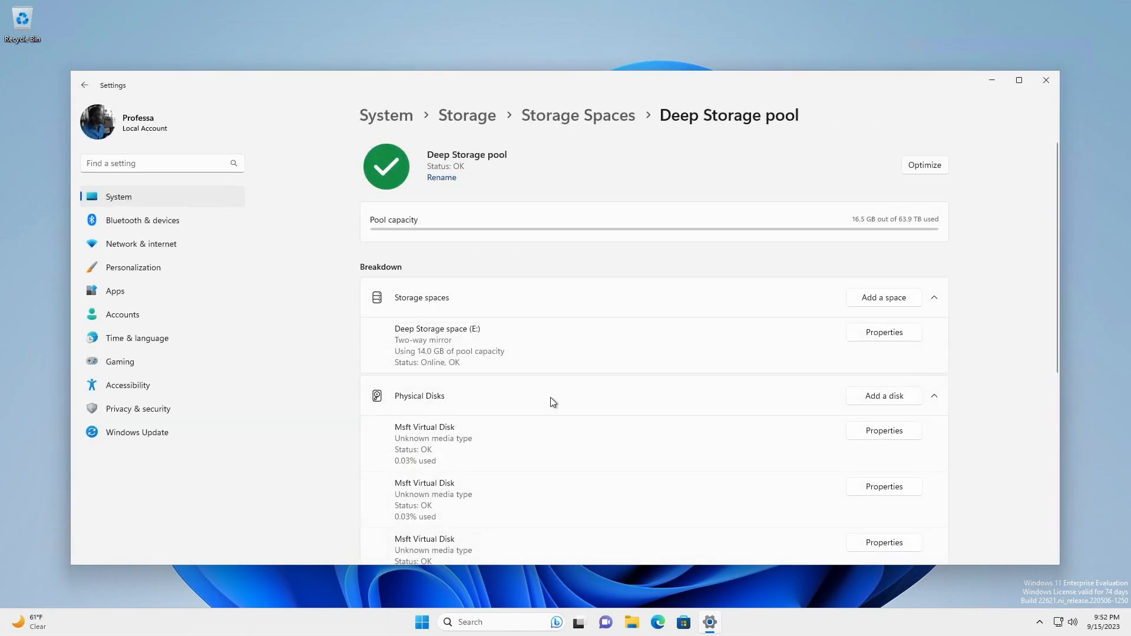
# Extend Deep Storage space (E:) to 32 TB with its volume extended to match, and close Settings
pyautogui.click(879, 336)
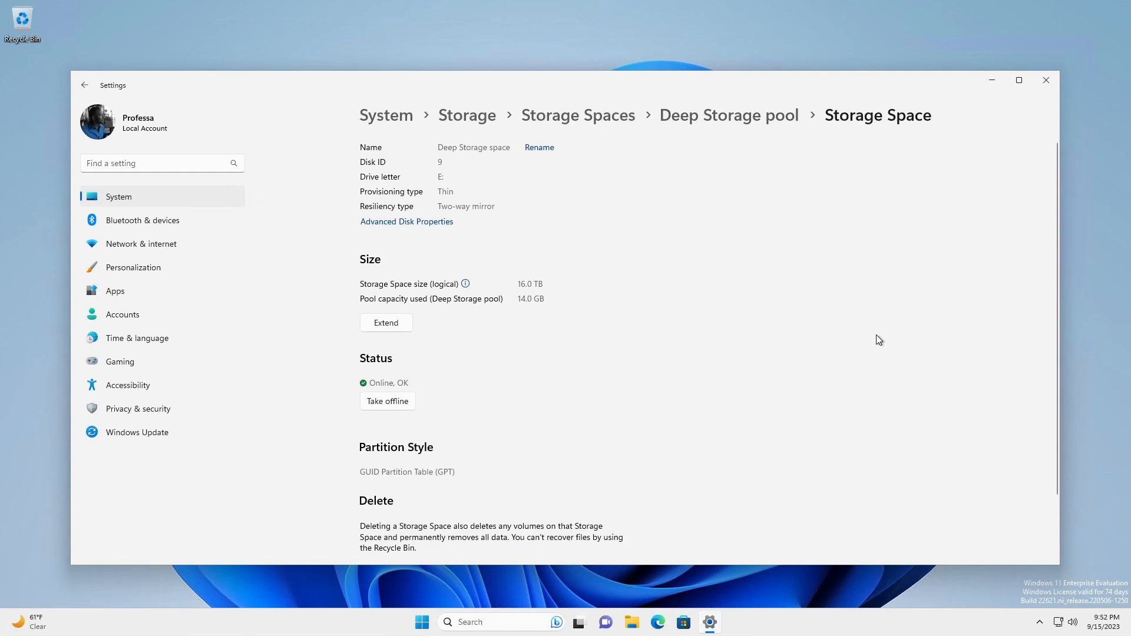
pyautogui.click(393, 322)
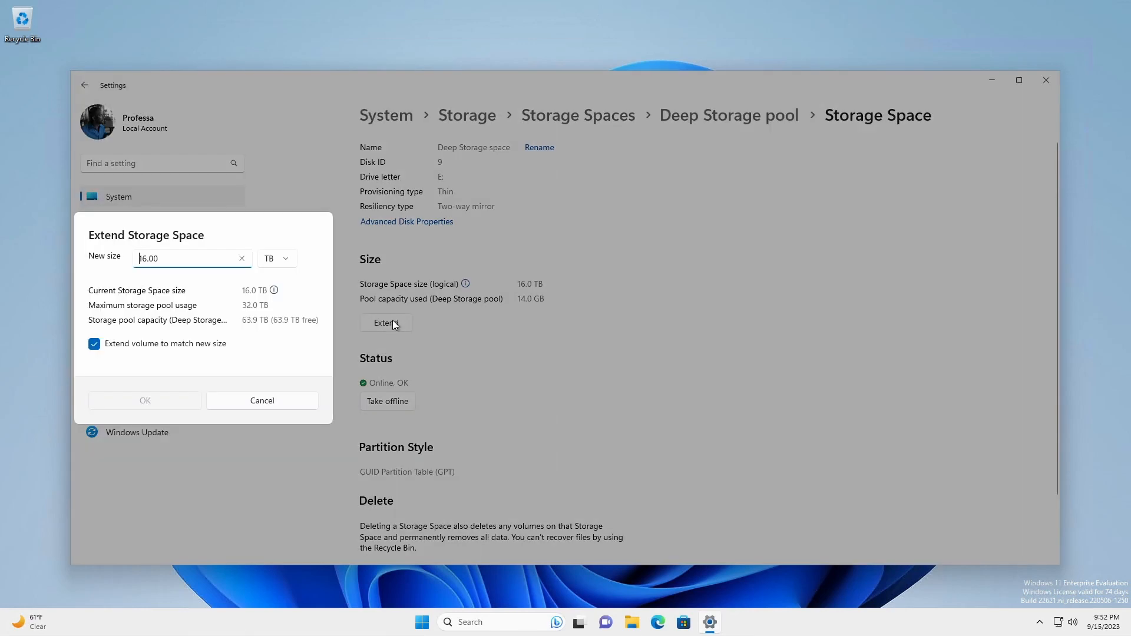
pyautogui.doubleClick(164, 258)
pyautogui.write('32')
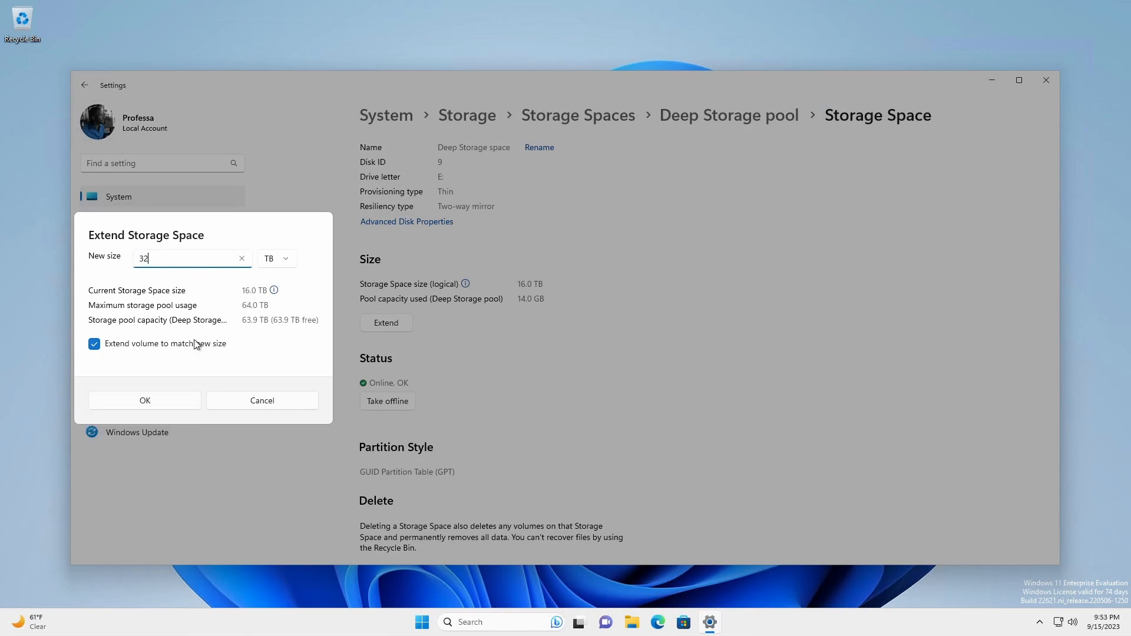
pyautogui.click(157, 405)
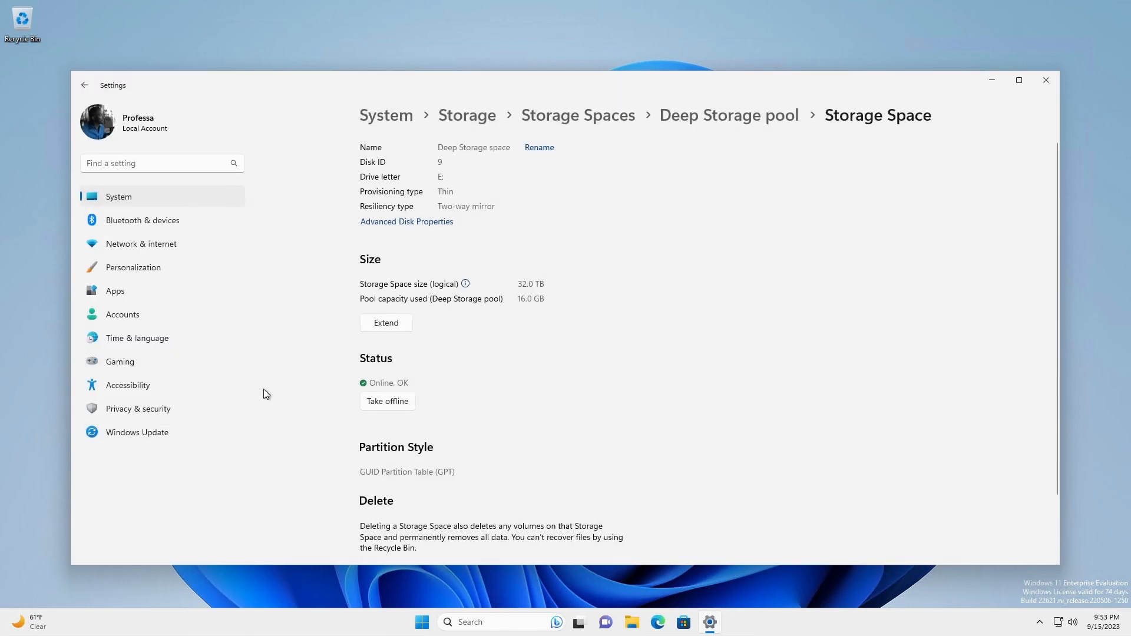
pyautogui.click(1046, 84)
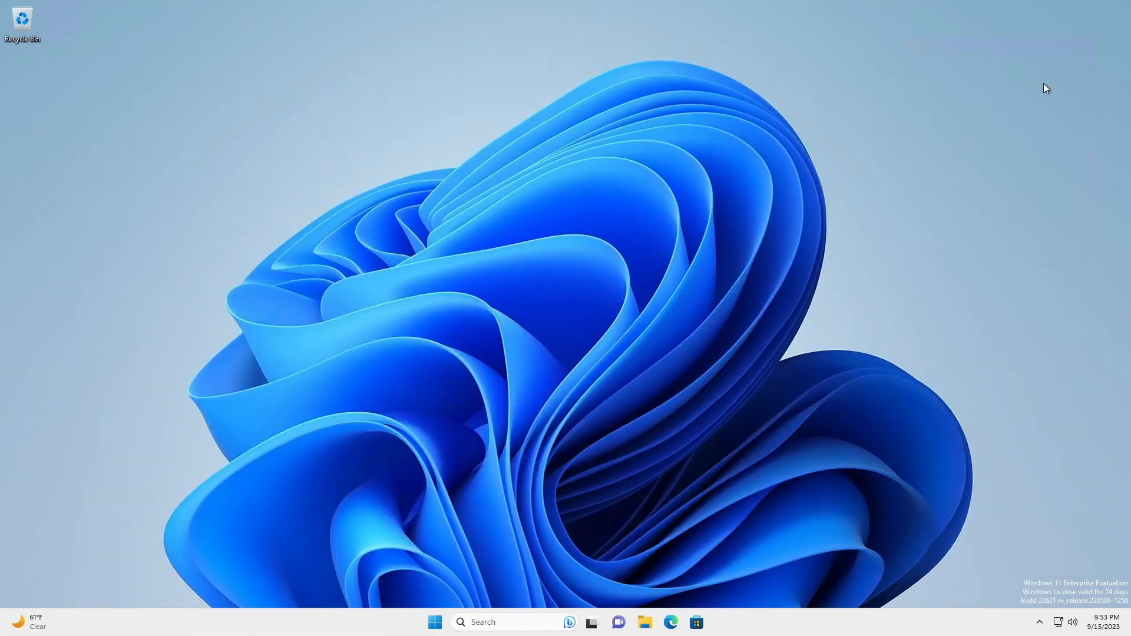
# Check the properties of the Turn Up the Volume (E:) drive in File Explorer and open the w12r2 folder under C:\Mnt
pyautogui.click(645, 623)
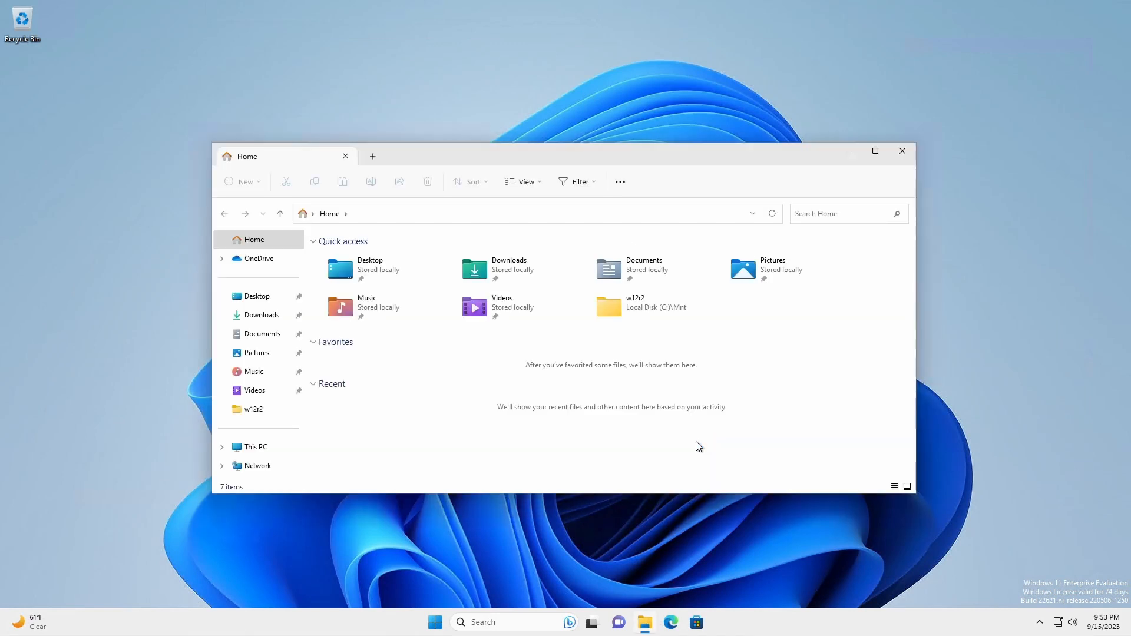
pyautogui.click(259, 447)
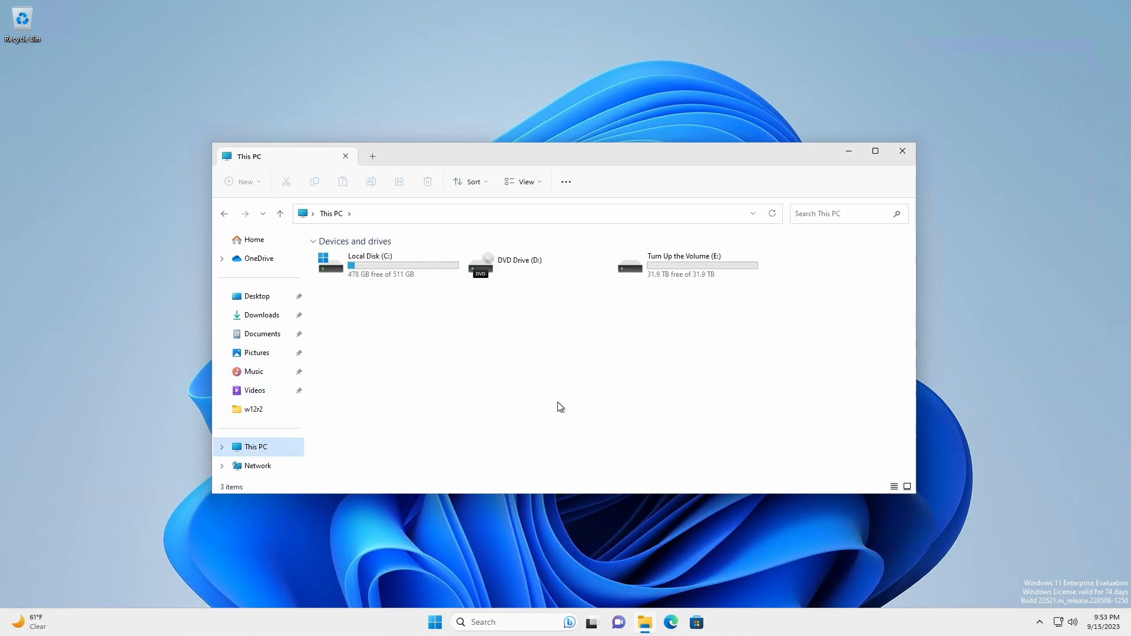
pyautogui.rightClick(707, 261)
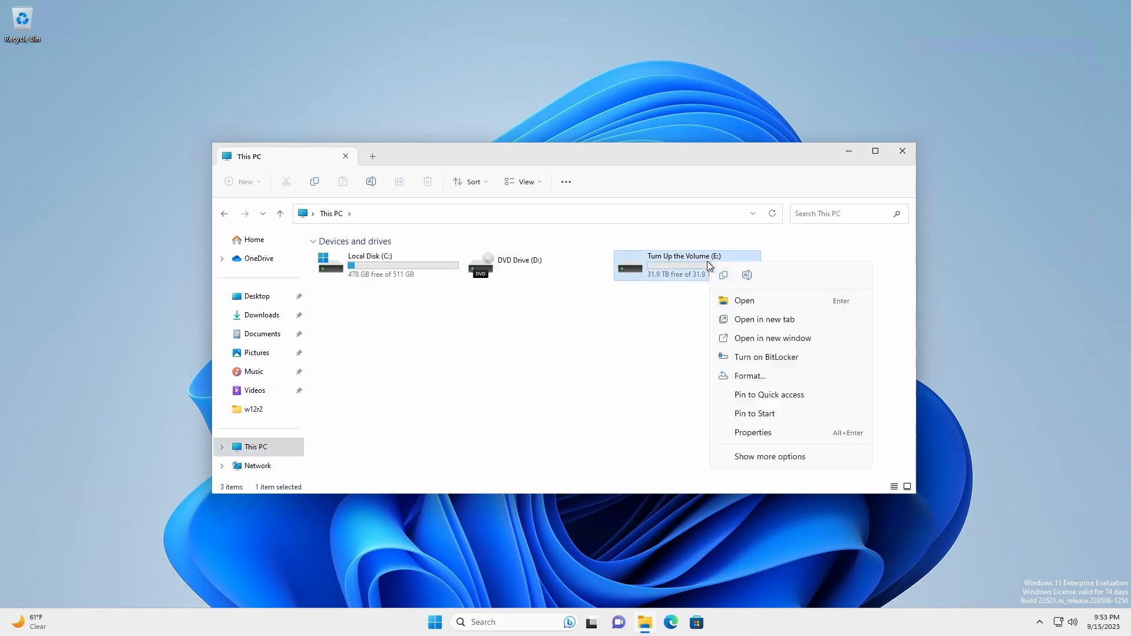
pyautogui.click(749, 433)
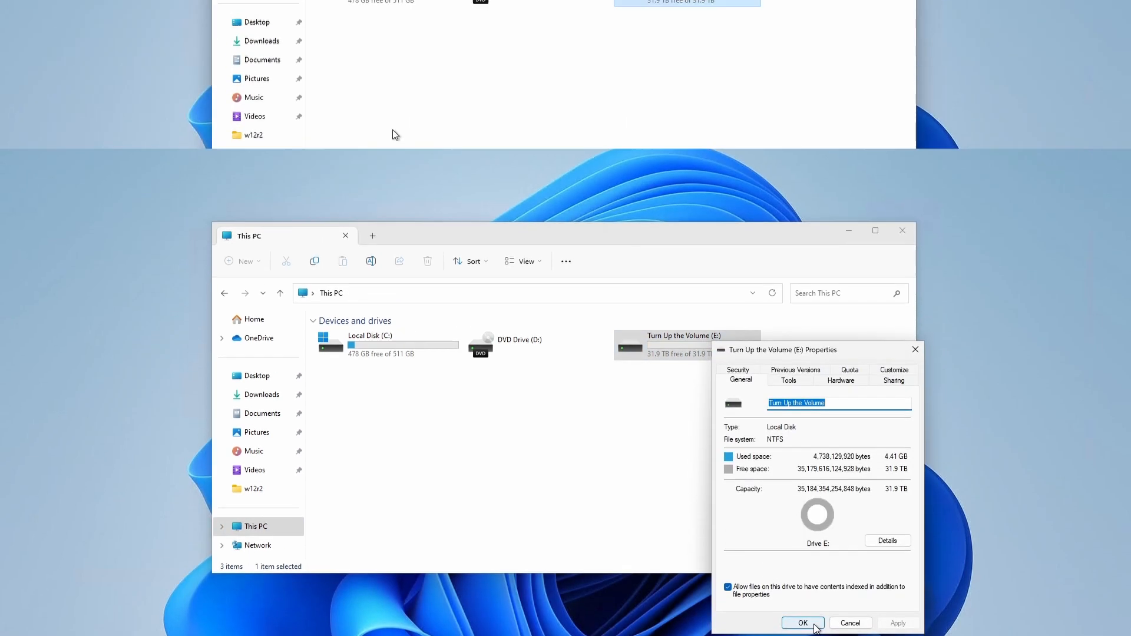
pyautogui.click(810, 545)
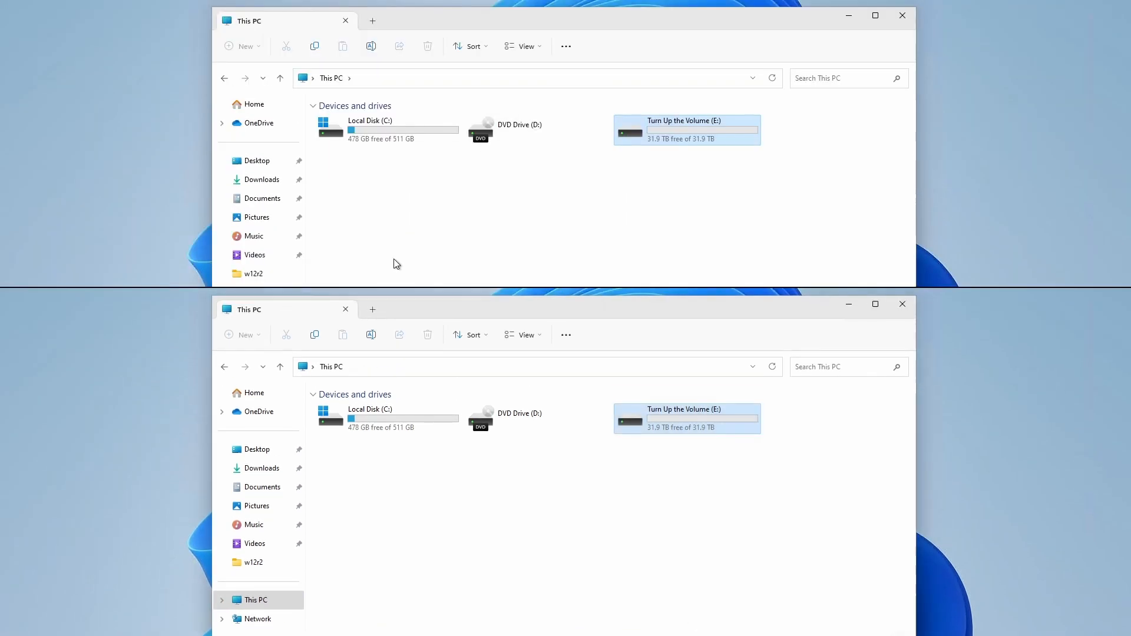
pyautogui.click(420, 122)
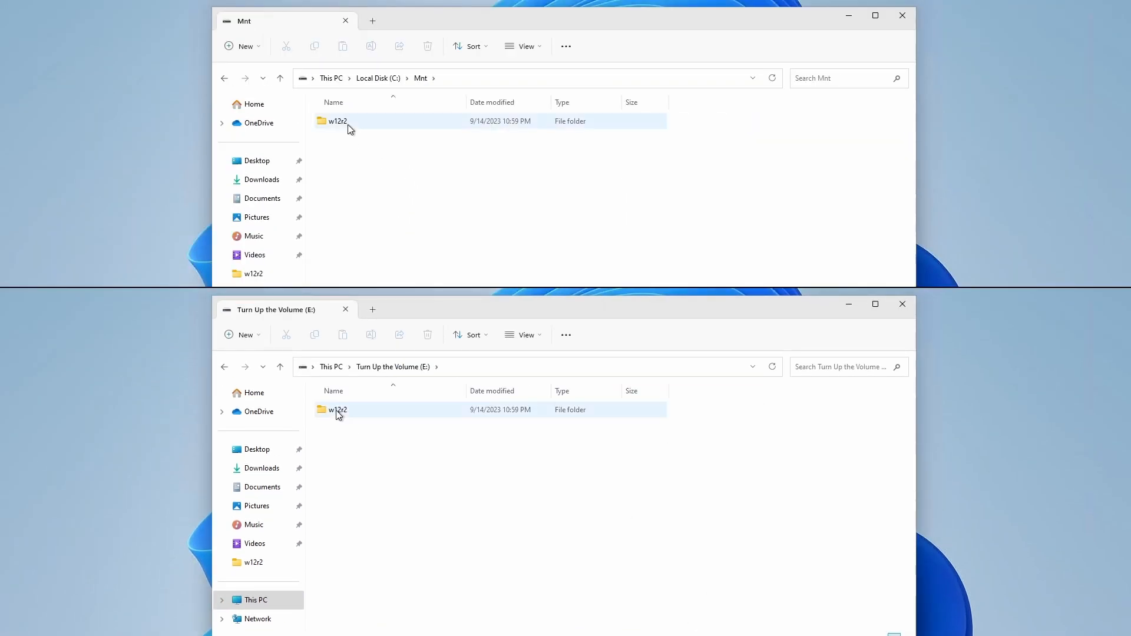
pyautogui.doubleClick(348, 124)
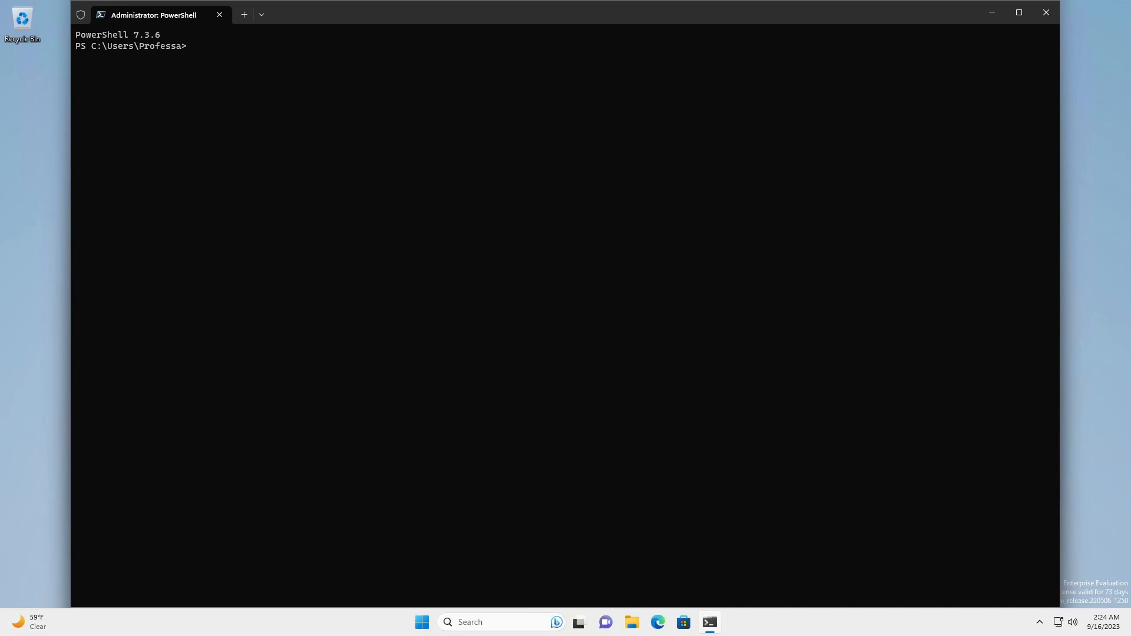
# Run get-host in the PowerShell terminal and again in a new Windows PowerShell session to check their versions
pyautogui.write('get-host')
pyautogui.press('Return')
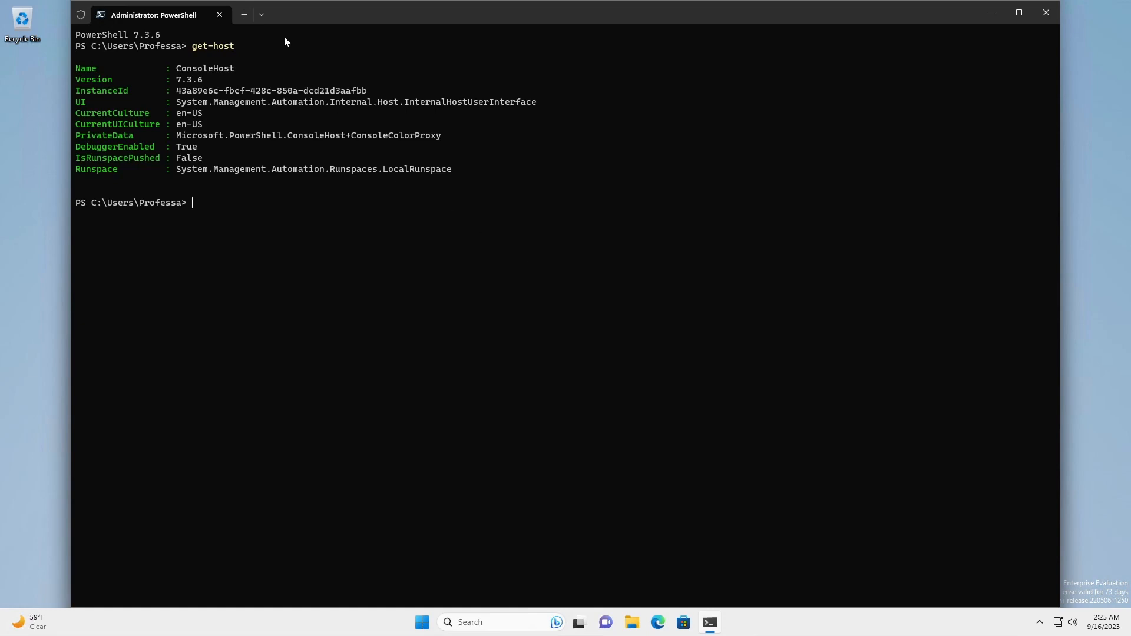
pyautogui.click(262, 12)
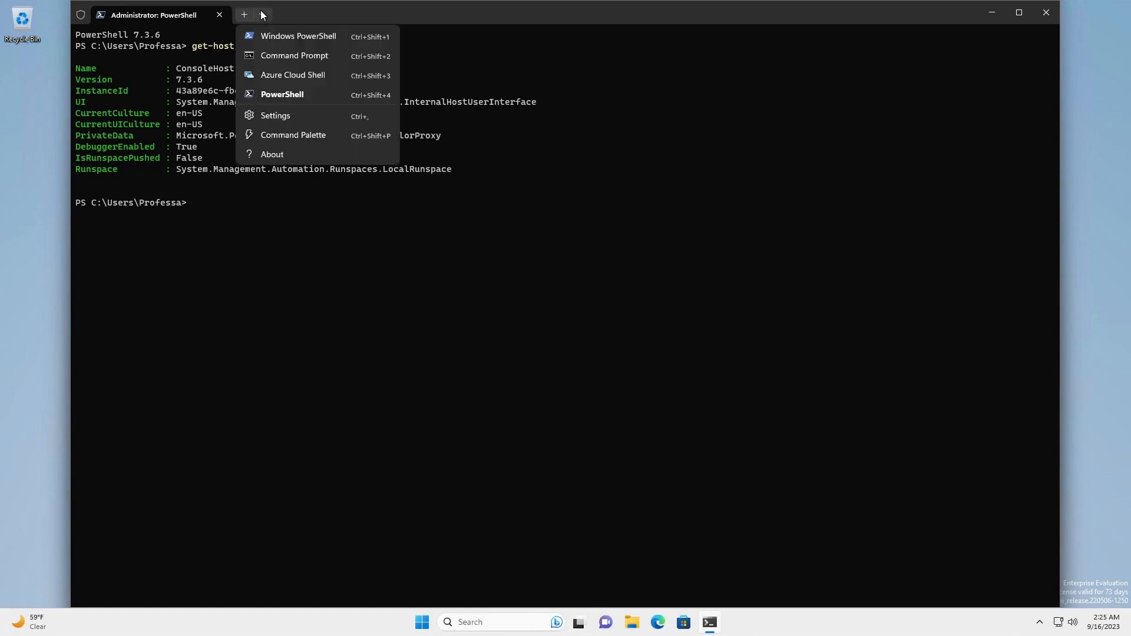
pyautogui.click(276, 38)
pyautogui.write('get-host')
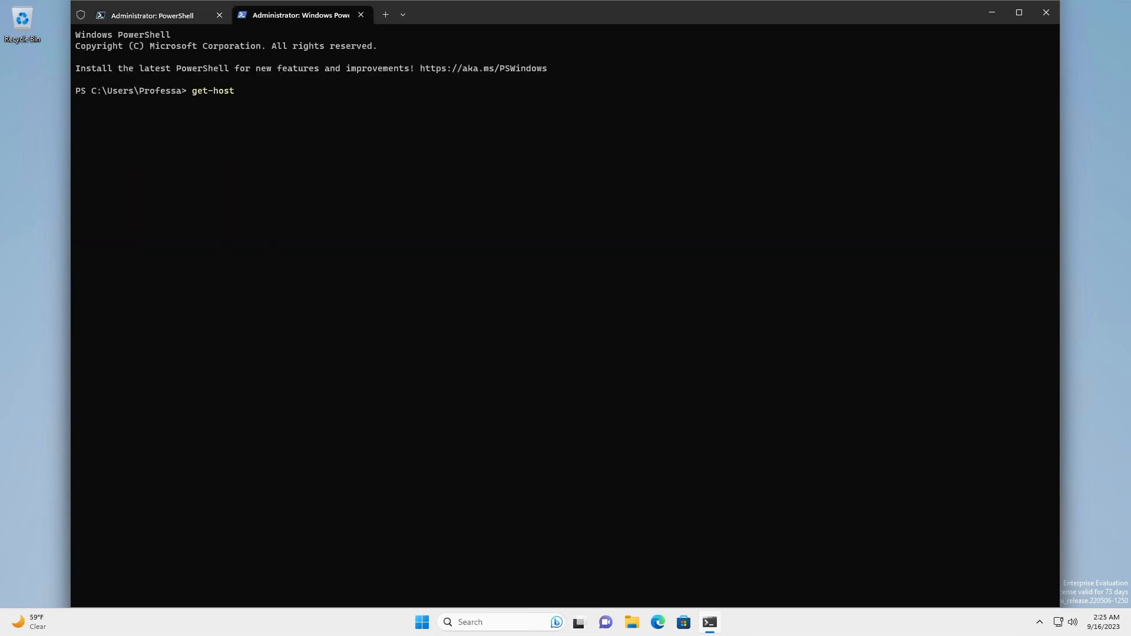
pyautogui.press('Return')
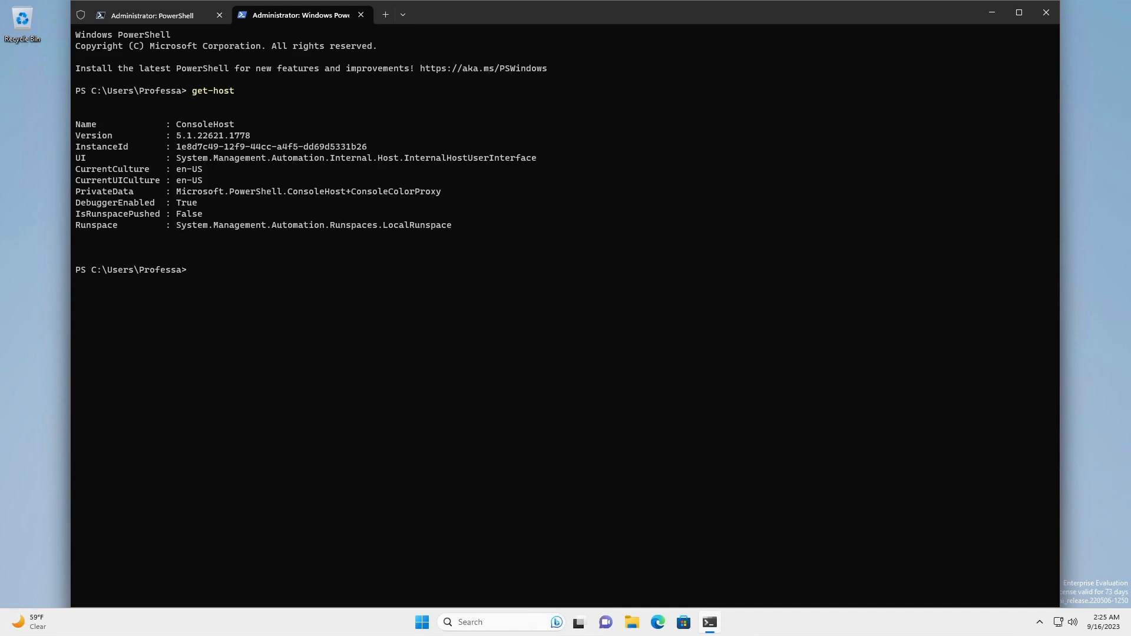
# List poolable disks, set variables for Deeper Storage Pool, Super Deep Space and Pump Up the Volume, and create the pool from disks sized like "13*"
pyautogui.write('Get-PhysicalDisk -CanPool $true')
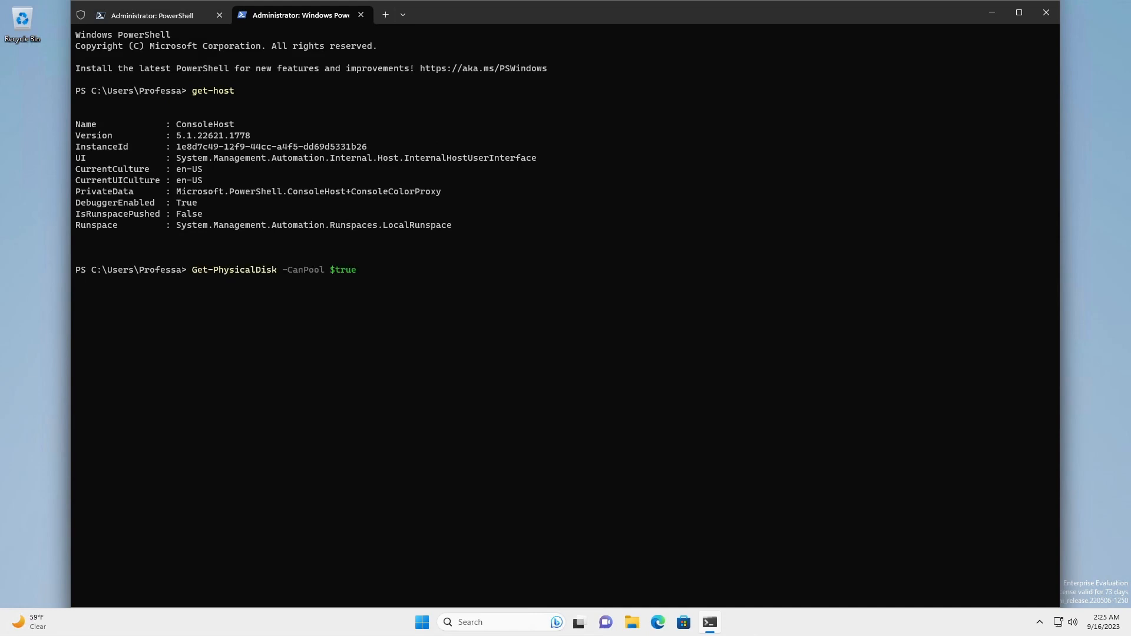
pyautogui.press('Return')
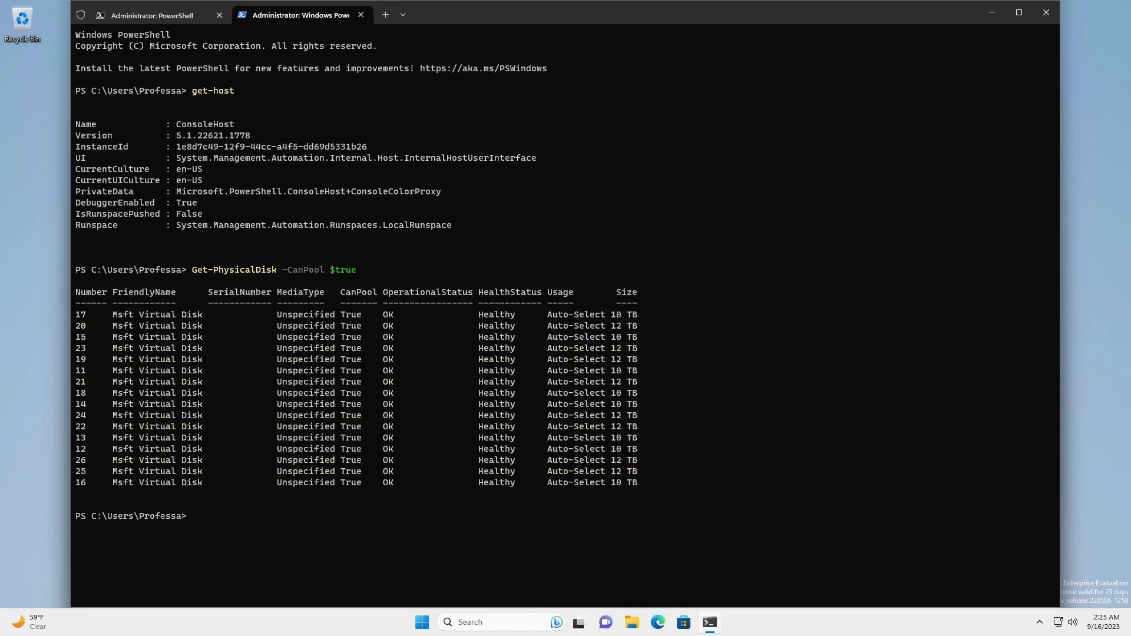
pyautogui.write('$poolableDisks=Get-PhysicalDisk -CanPool $true | Where-Object {$_.size -like "13*"} $poolName="Deeper Storage Pool" $virtDiskStoreSpaceName="Super Deep Space" $volumeName="Pump Up the Volume"')
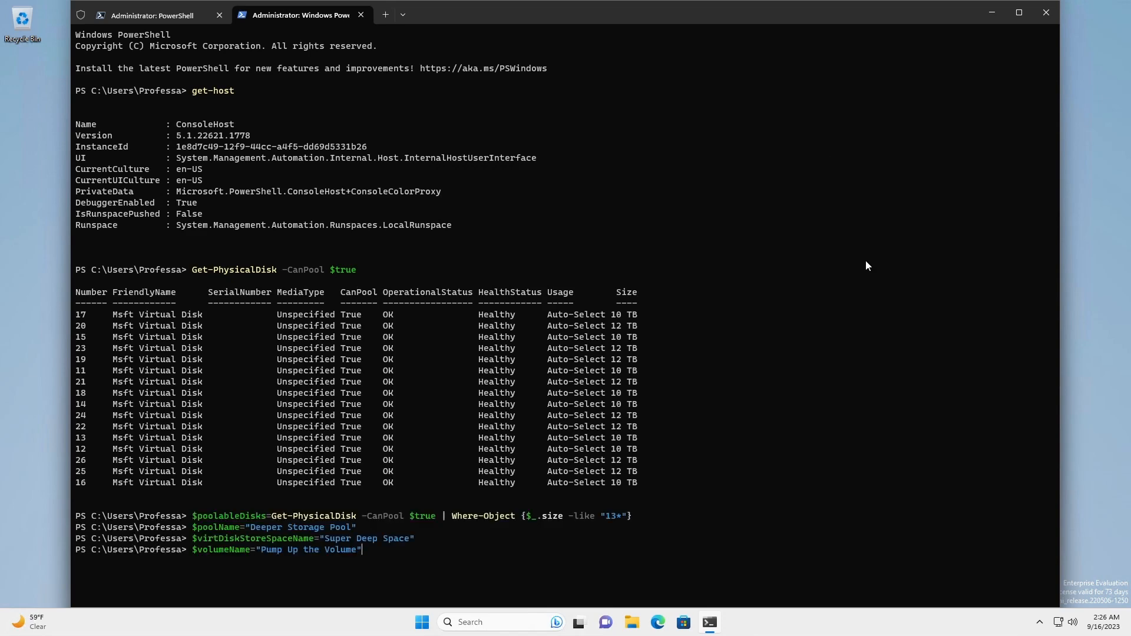
pyautogui.press('Return')
pyautogui.rightClick(920, 333)
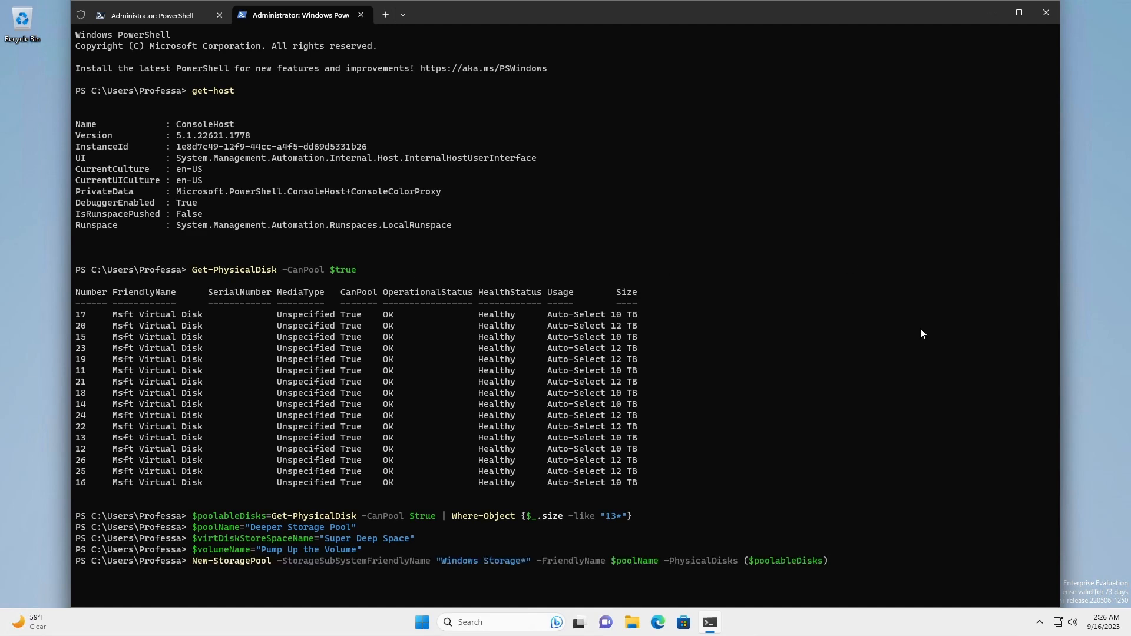
pyautogui.press('Return')
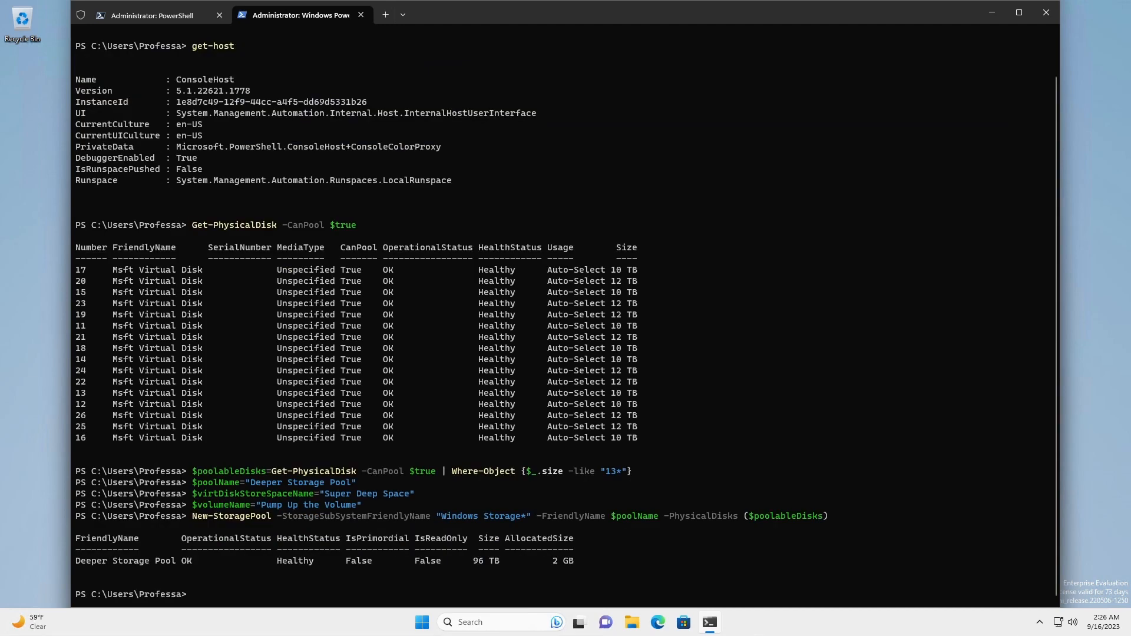
# Create a 50TB virtual disk in the new pool using $virtDiskStoreSpaceName, Mirror resiliency and Thin provisioning, and list disks with Get-Disk -SerialNumber *
pyautogui.rightClick(1005, 359)
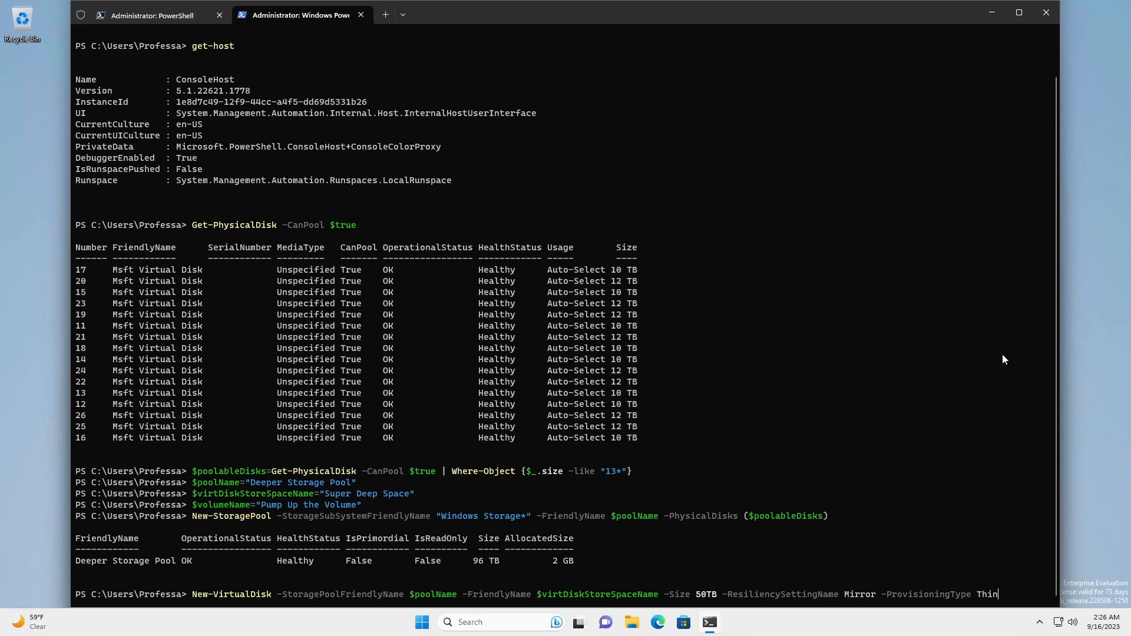
pyautogui.press('Return')
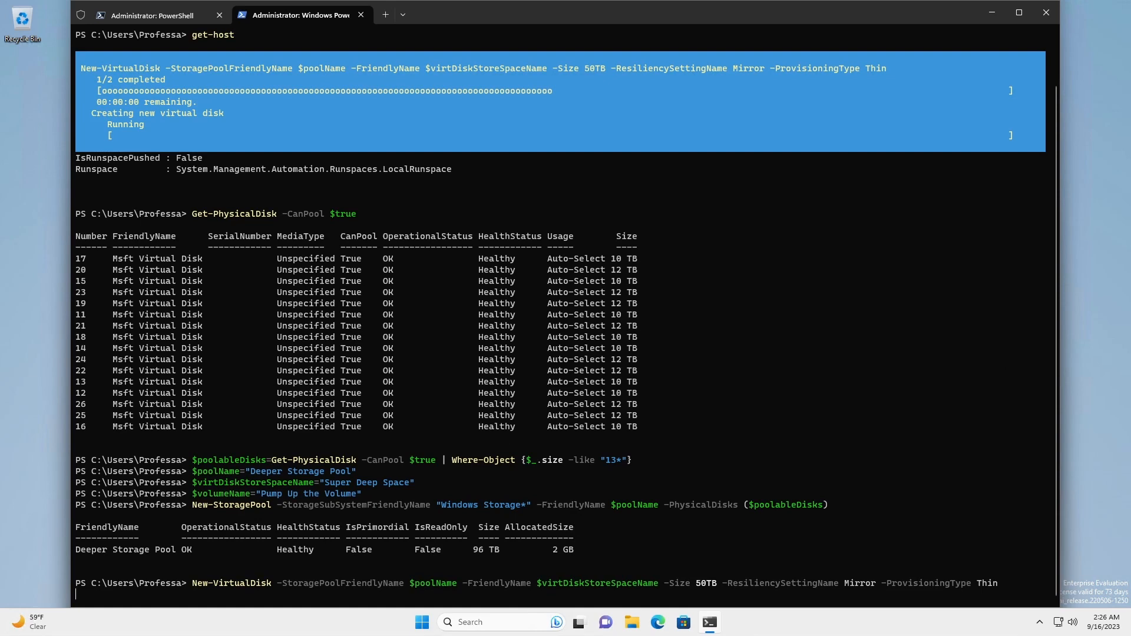
pyautogui.write('Get-Disk -SerialNumber *')
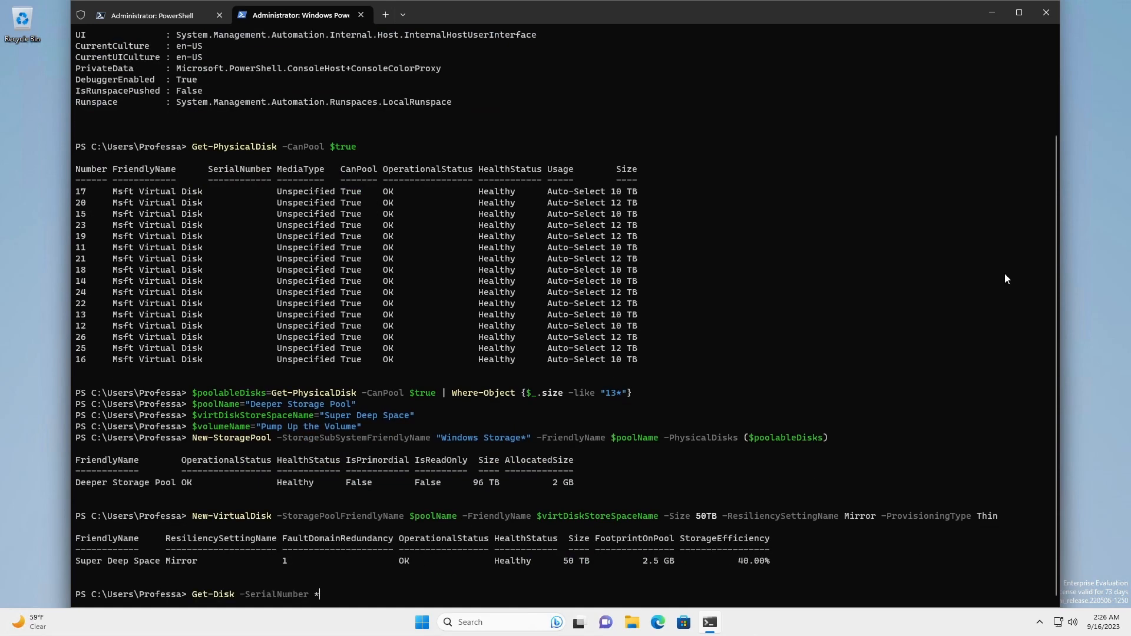
pyautogui.press('Return')
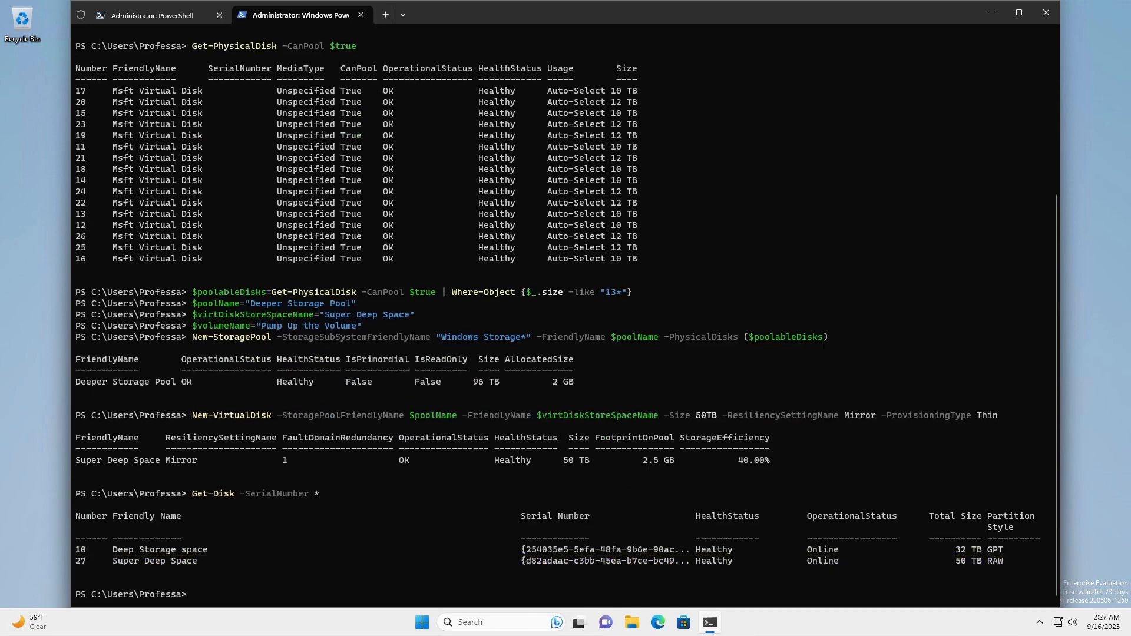
# Initialize disk 27 with the GPT partition style and create a ReFS volume on it named $volumeName with drive letter G
pyautogui.write('Initialize-Disk -Number 27 -PartitionStyle GPT')
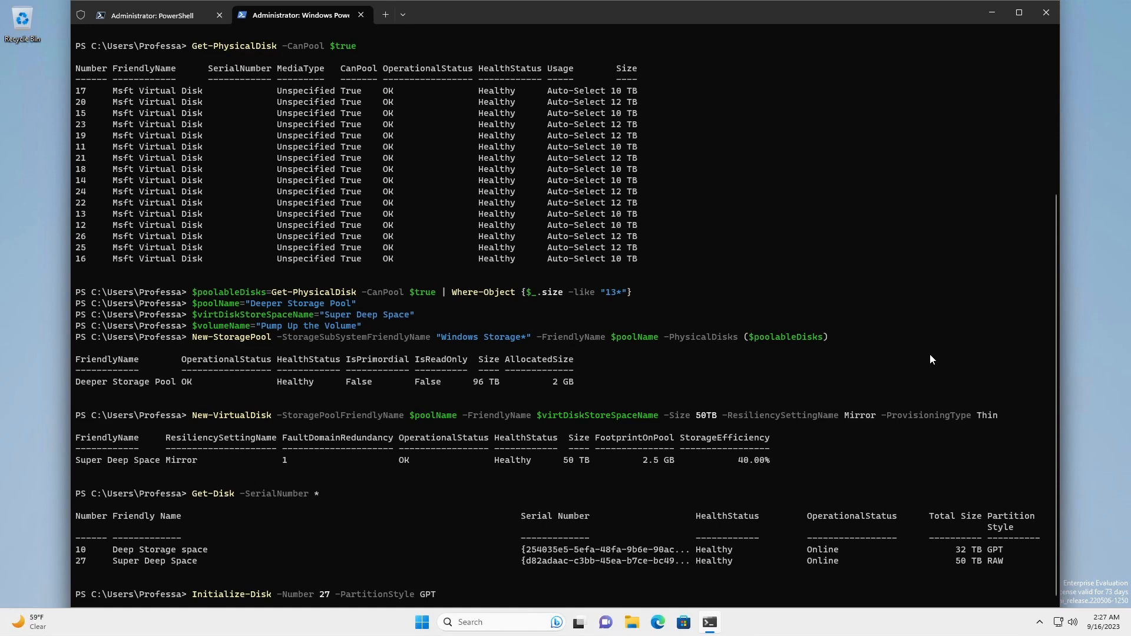
pyautogui.press('Return')
pyautogui.write('New-Volume -DiskNumber 27 -FriendlyName $volumeName -FileSystem ReFS -DriveLetter G')
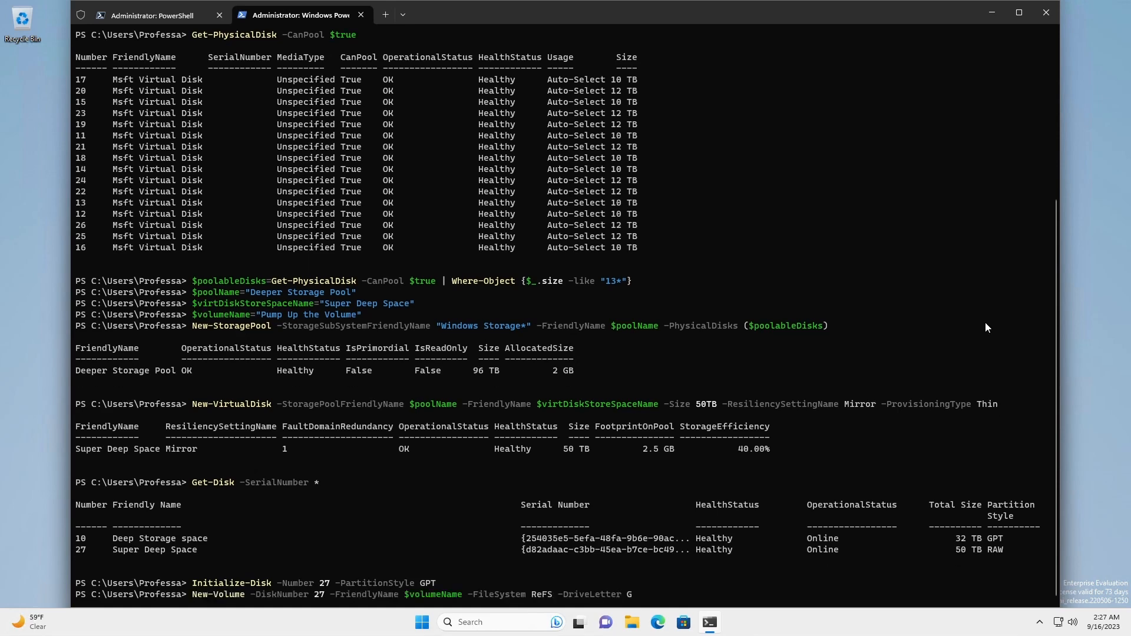
pyautogui.press('Return')
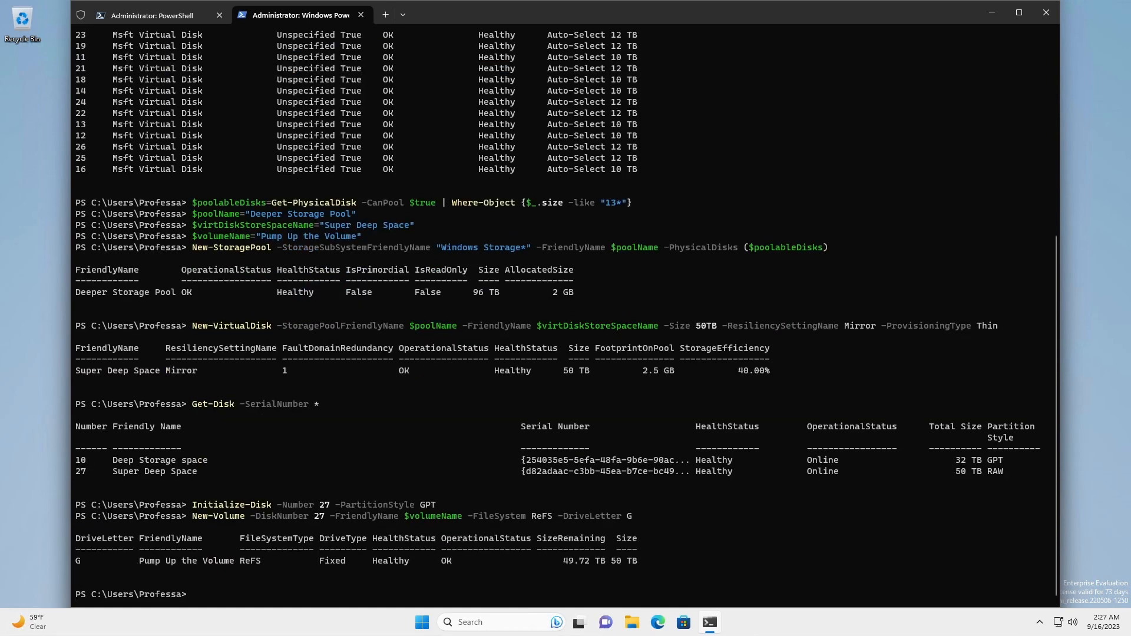
# Add the access path c:\mnt2 to partition 2 of disk 27, and open Deeper Storage Pool under Storage Spaces in Settings
pyautogui.write('Add-PartitionAccessPath -DiskNumber 27 -PartitionNumber 2 -AccessPath c:\\mnt2')
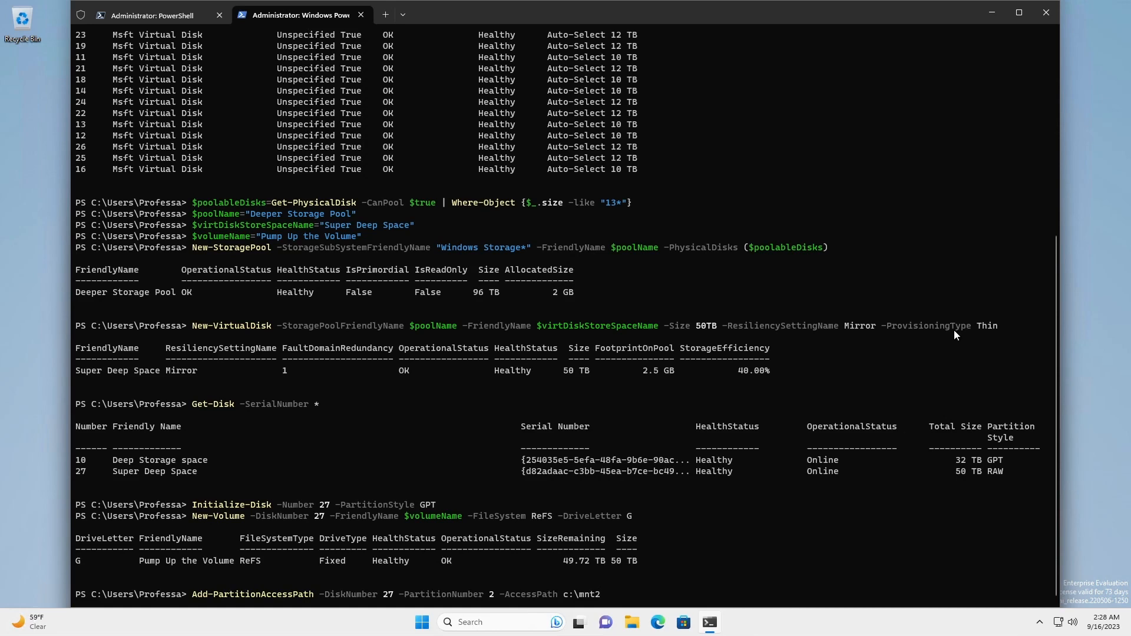
pyautogui.press('Return')
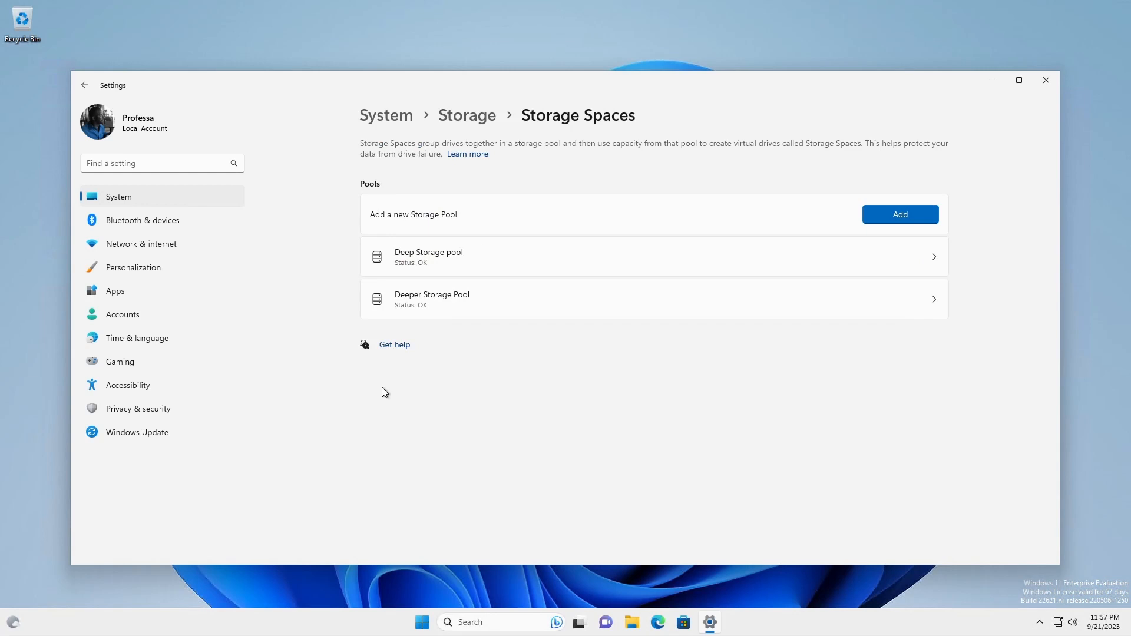
pyautogui.click(496, 300)
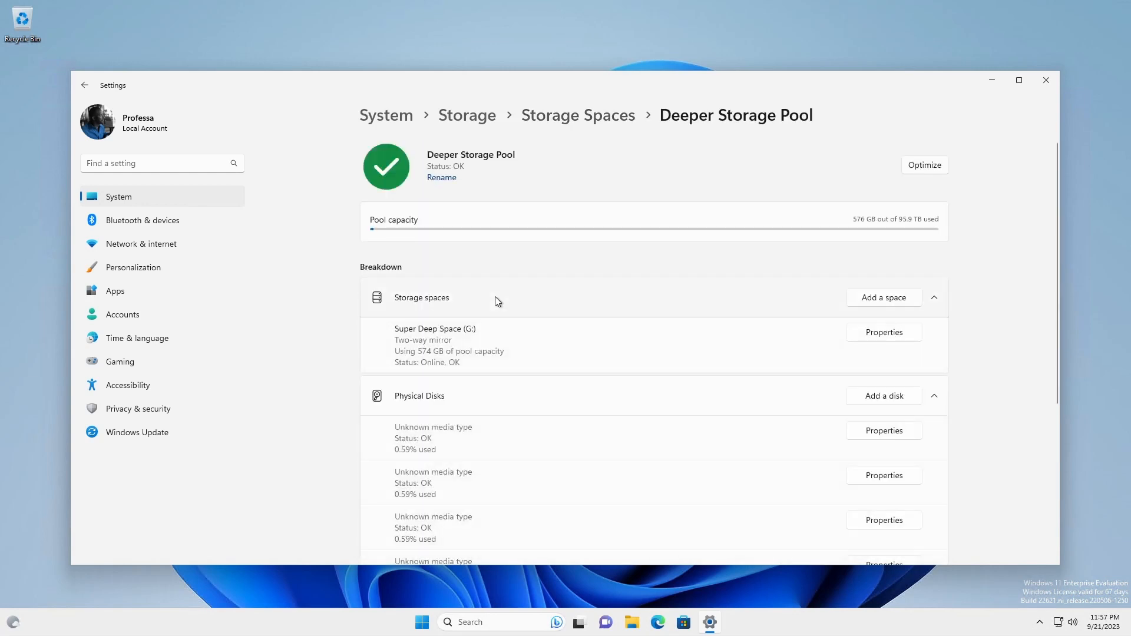